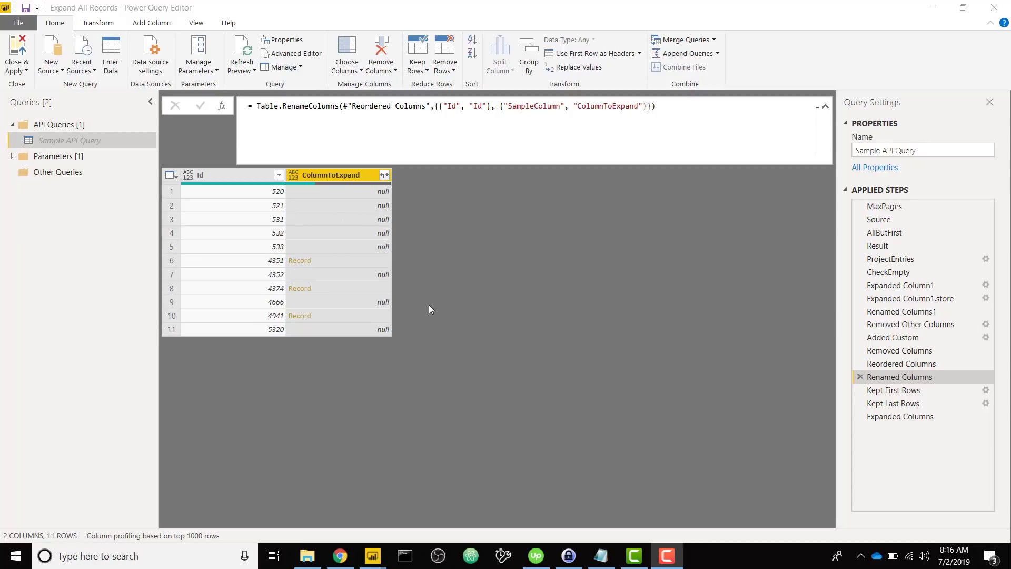
# - Expand ColumnToExpand without prefixes as a new step inserted after Renamed Columns
pyautogui.click(384, 176)
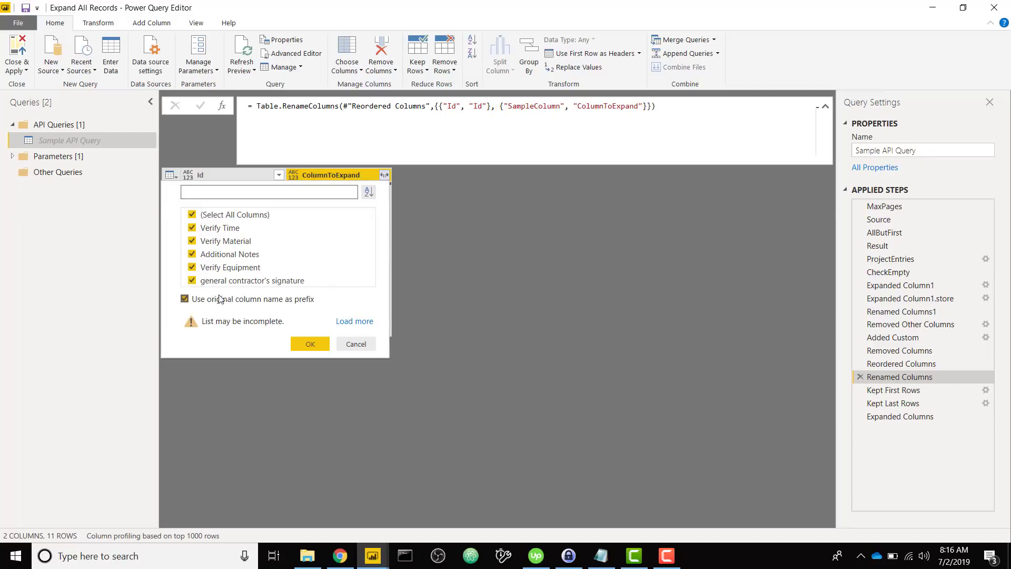
pyautogui.click(185, 299)
pyautogui.click(316, 348)
pyautogui.click(573, 310)
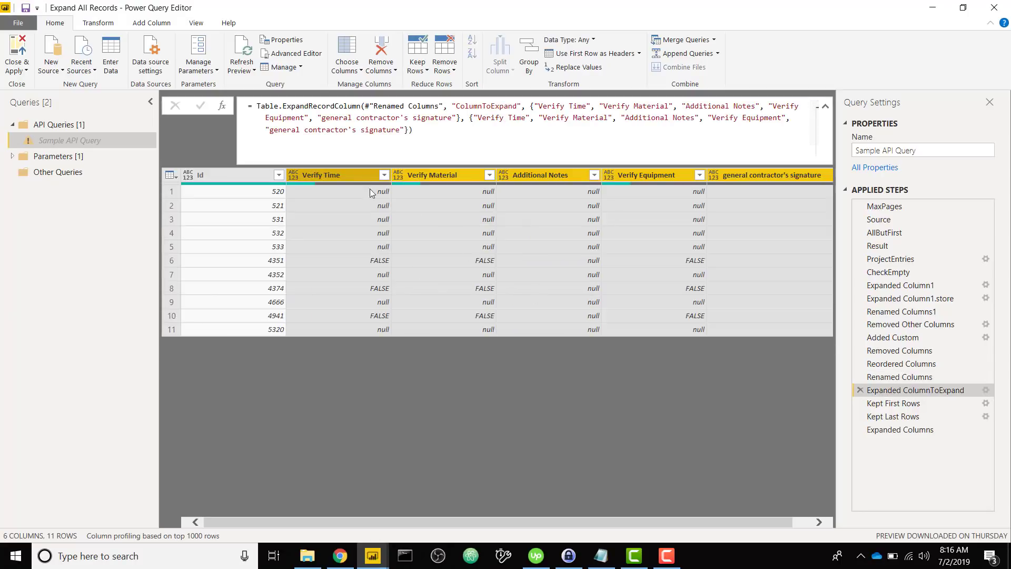
pyautogui.hscroll(1, 658, 285)
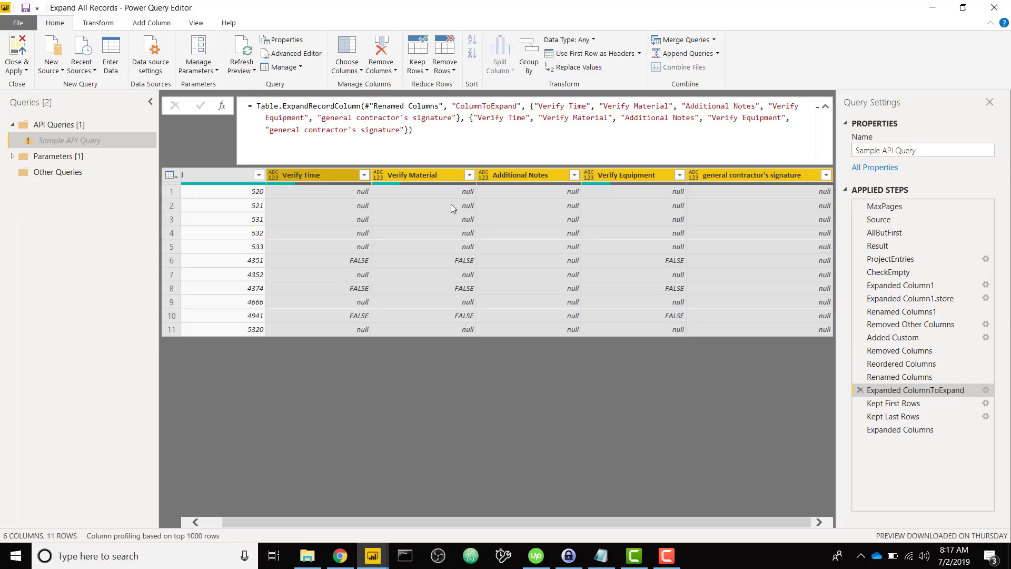
pyautogui.click(542, 141)
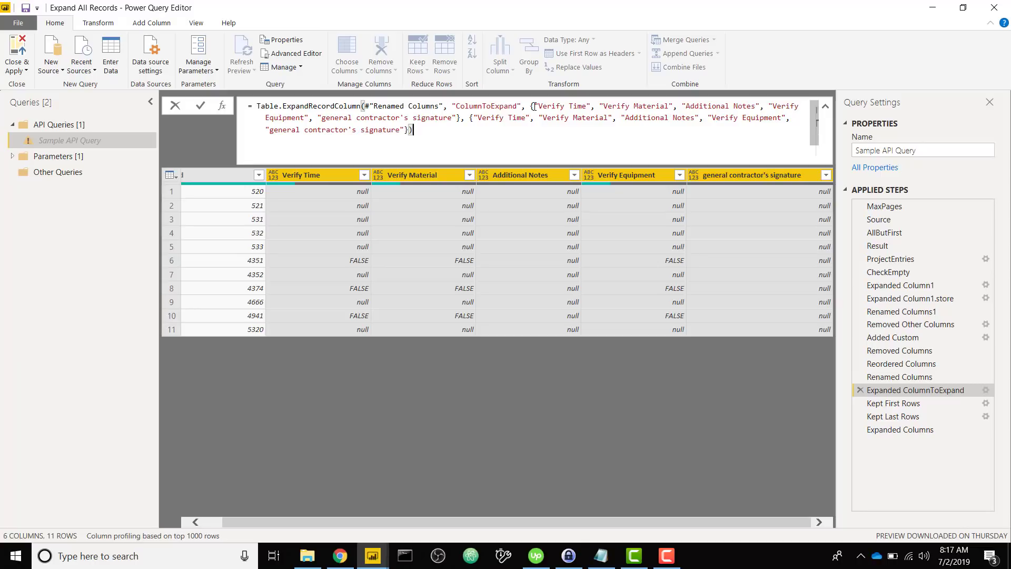
pyautogui.moveTo(534, 106)
pyautogui.mouseDown()
pyautogui.moveTo(417, 130)
pyautogui.moveTo(456, 119)
pyautogui.mouseUp()
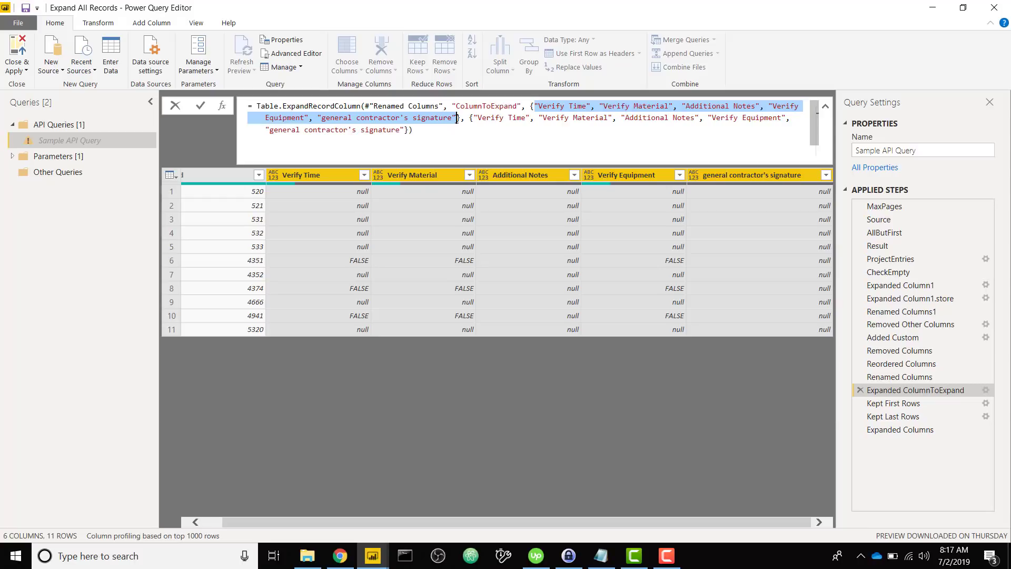
pyautogui.moveTo(473, 117); pyautogui.dragTo(402, 129)
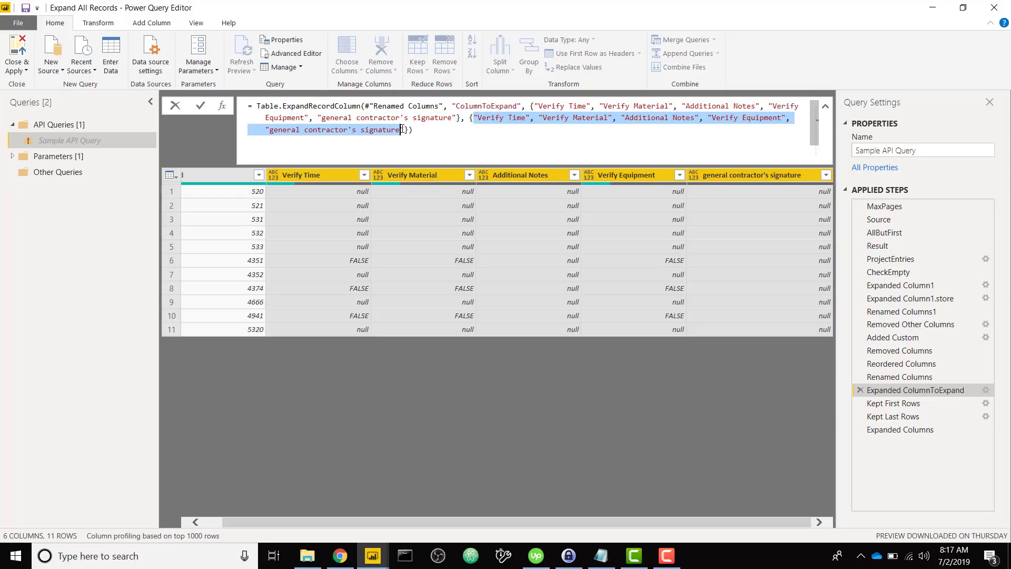
pyautogui.click(426, 137)
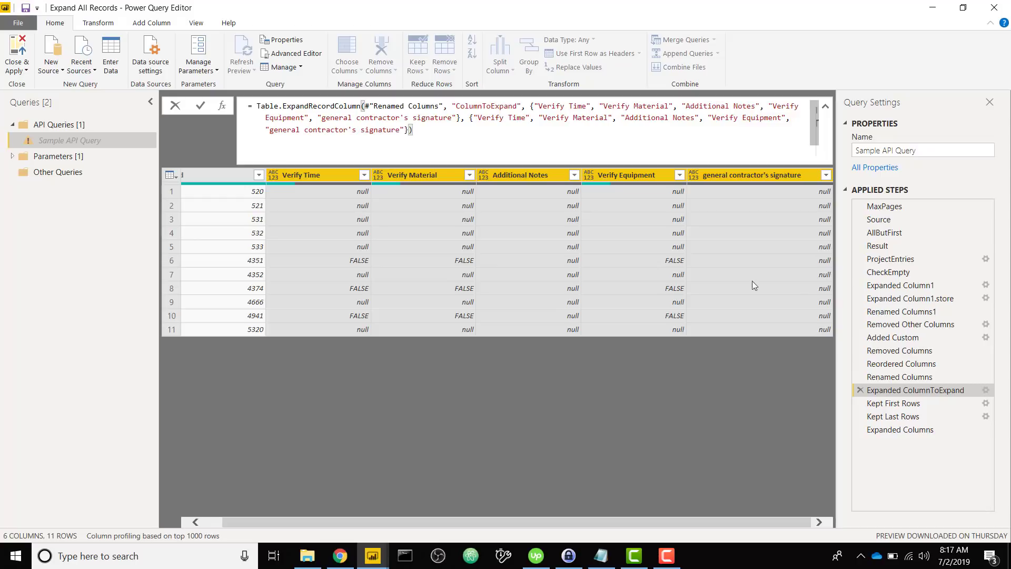
# - Delete the Expanded ColumnToExpand step and select the Expanded Columns step to view its formula
pyautogui.click(859, 390)
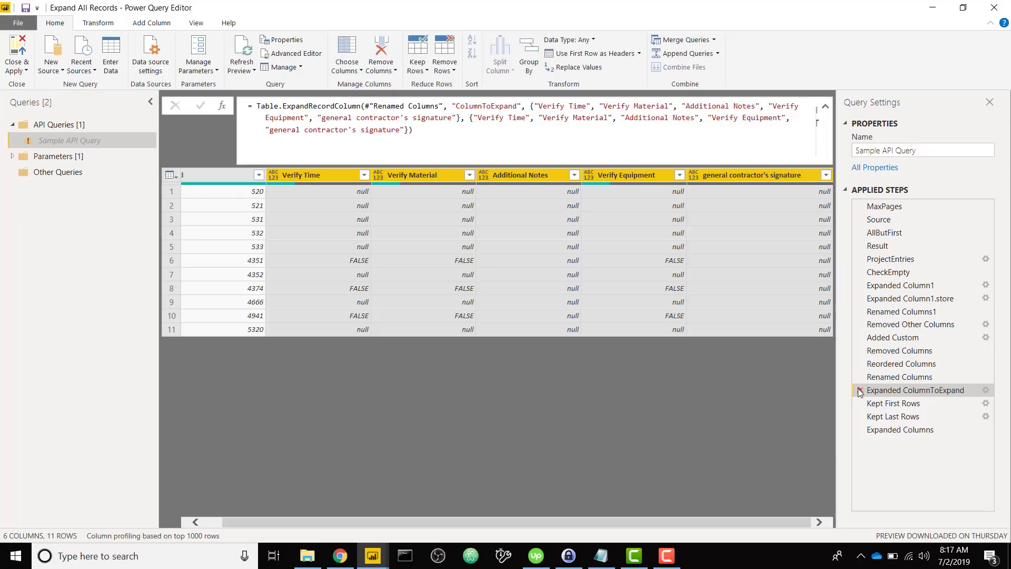
pyautogui.click(860, 390)
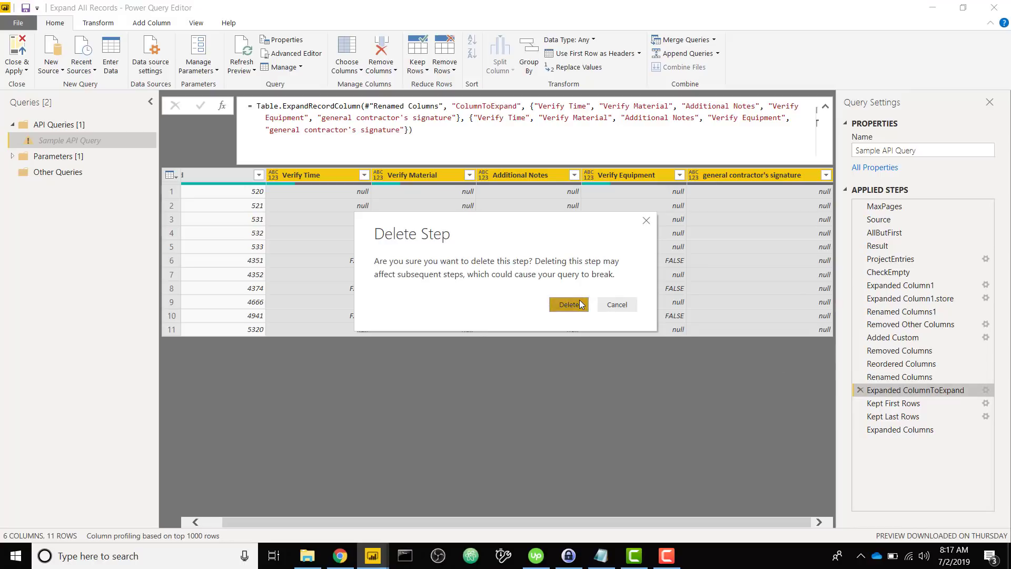
pyautogui.click(569, 304)
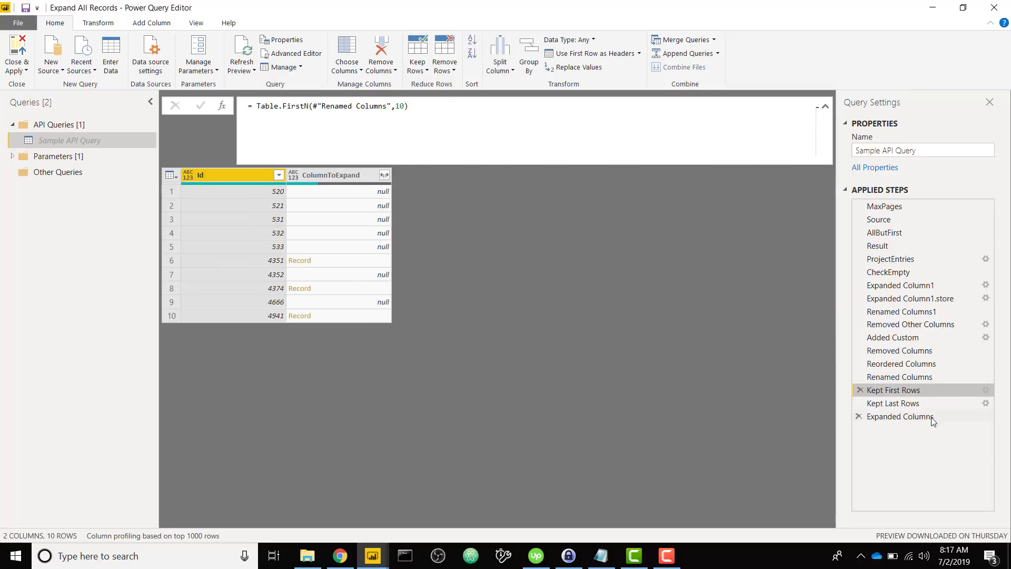
pyautogui.click(932, 416)
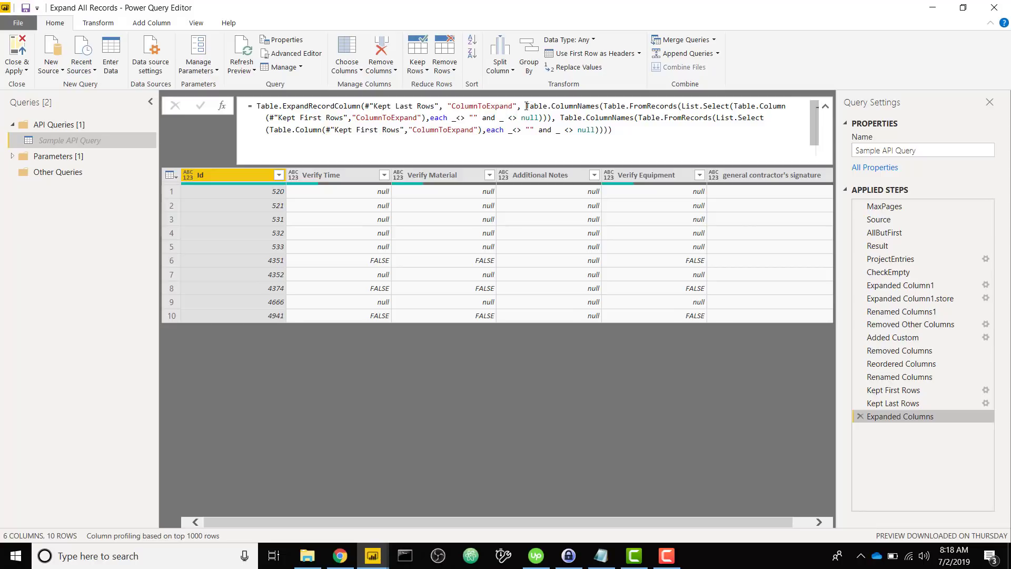
pyautogui.moveTo(526, 105); pyautogui.dragTo(552, 118)
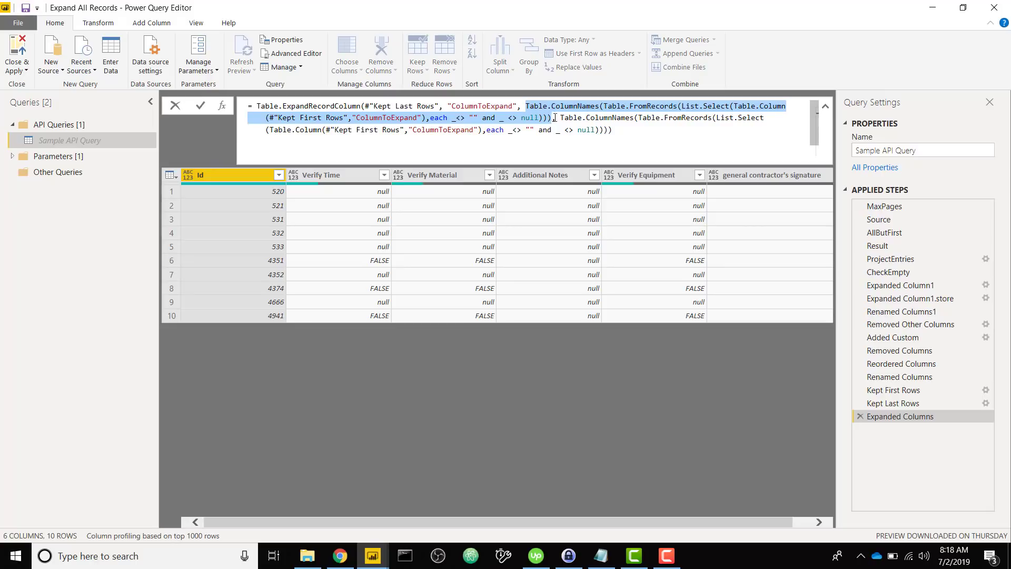
pyautogui.moveTo(561, 118); pyautogui.dragTo(611, 132)
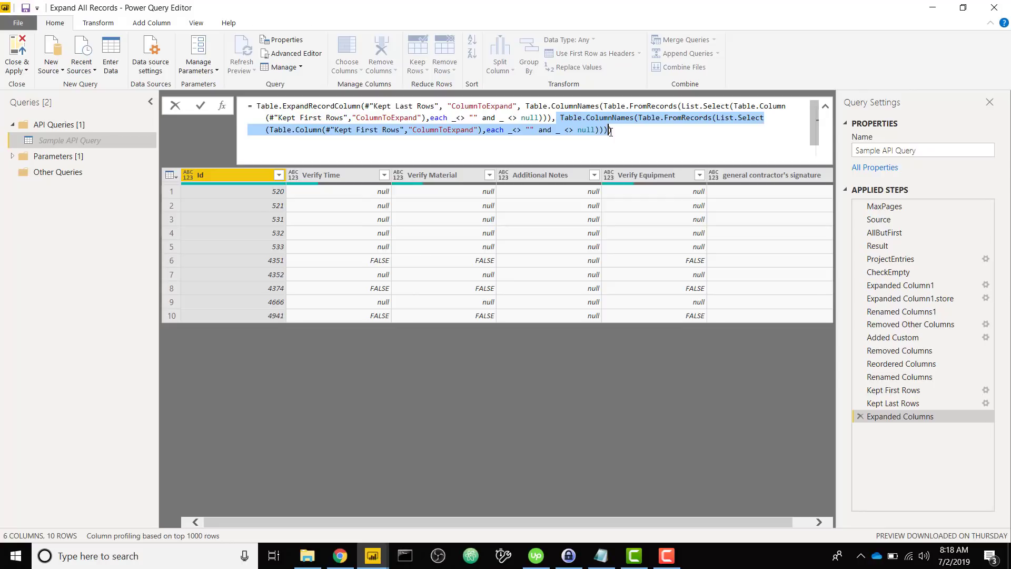
pyautogui.click(620, 131)
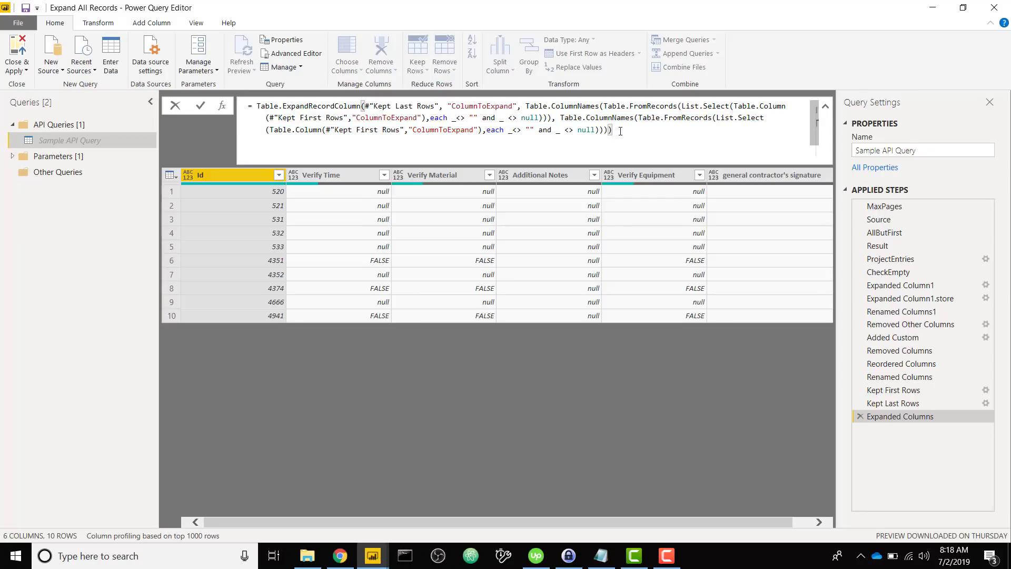
# - Delete the Expanded Columns step and change Kept First Rows to keep the first 6 rows
pyautogui.click(861, 416)
pyautogui.click(861, 416)
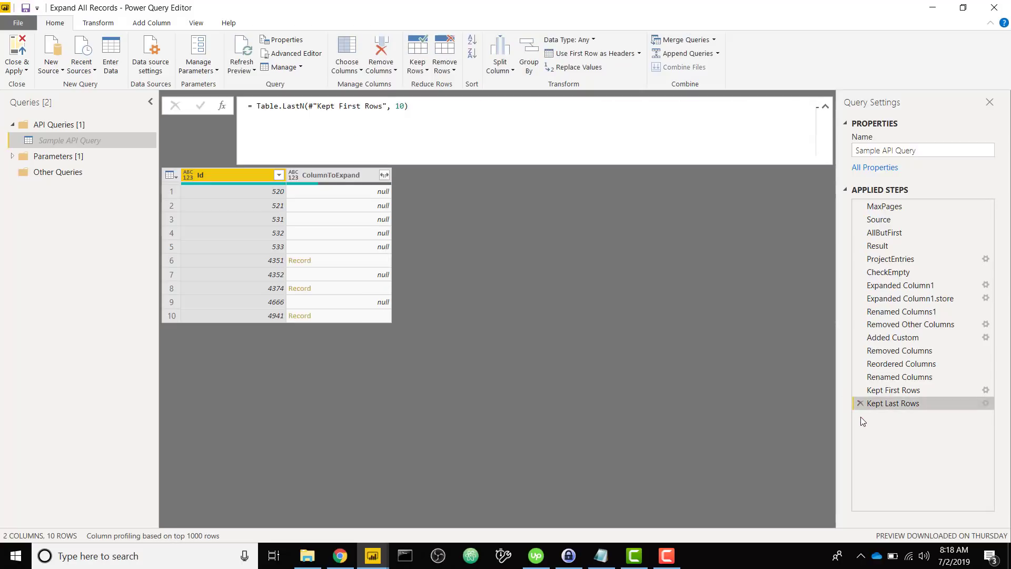
pyautogui.click(902, 392)
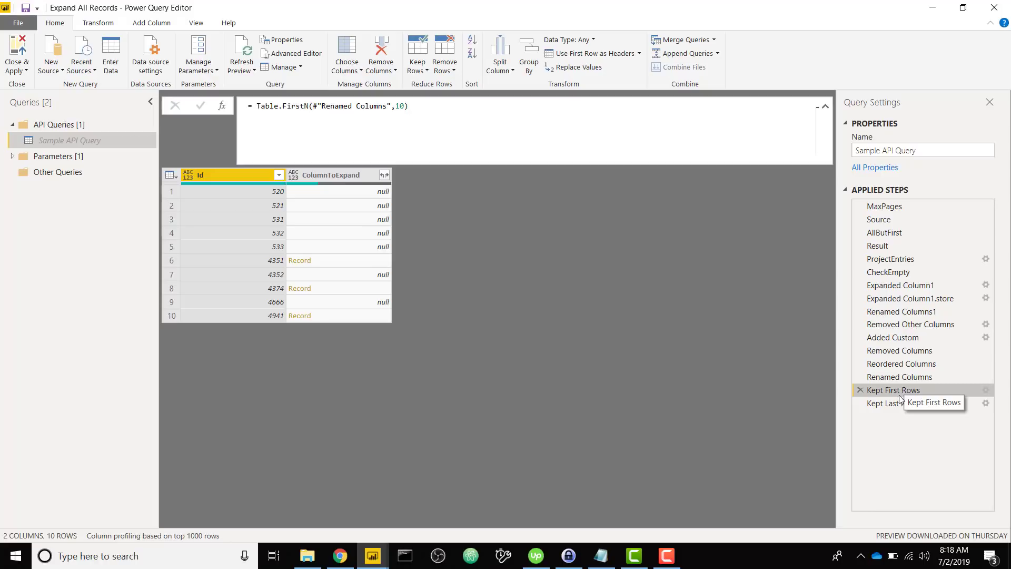
pyautogui.click(405, 107)
pyautogui.press('BackSpace')
pyautogui.press('BackSpace')
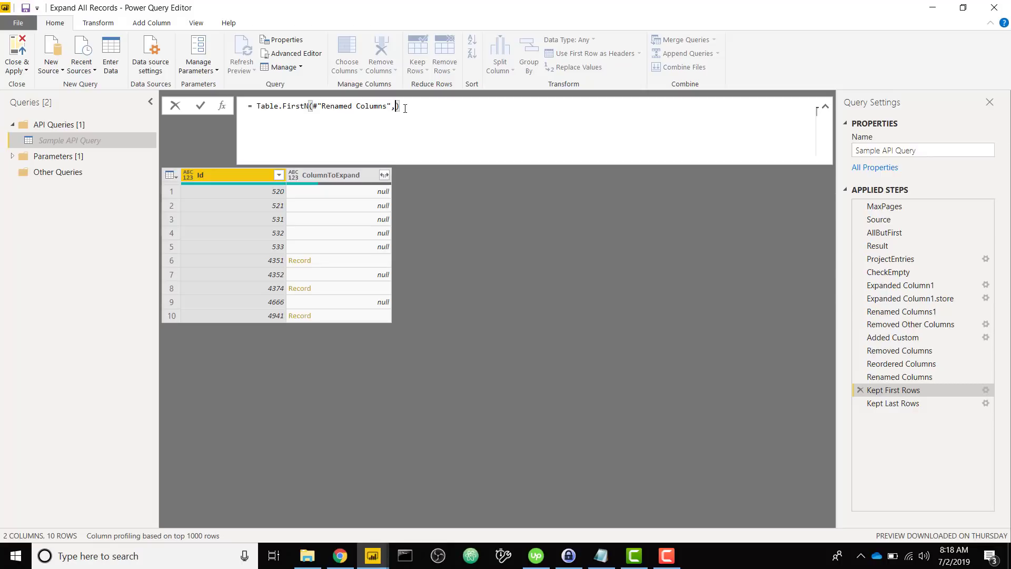
pyautogui.write('6')
pyautogui.press('Return')
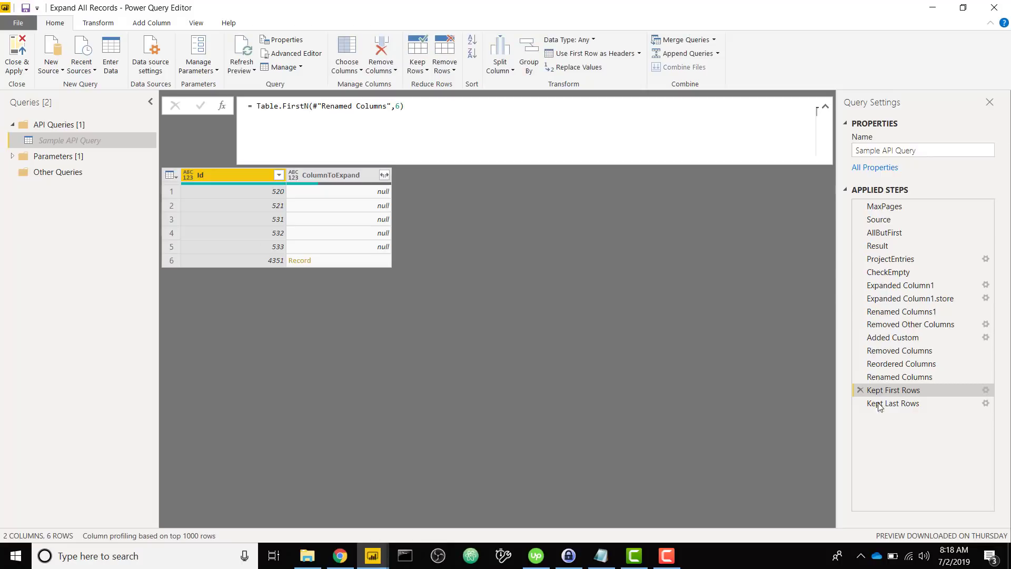
# - Set Kept Last Rows to keep only the last 1 row and preview the record's fields
pyautogui.click(902, 404)
pyautogui.click(404, 108)
pyautogui.press('BackSpace')
pyautogui.press('Return')
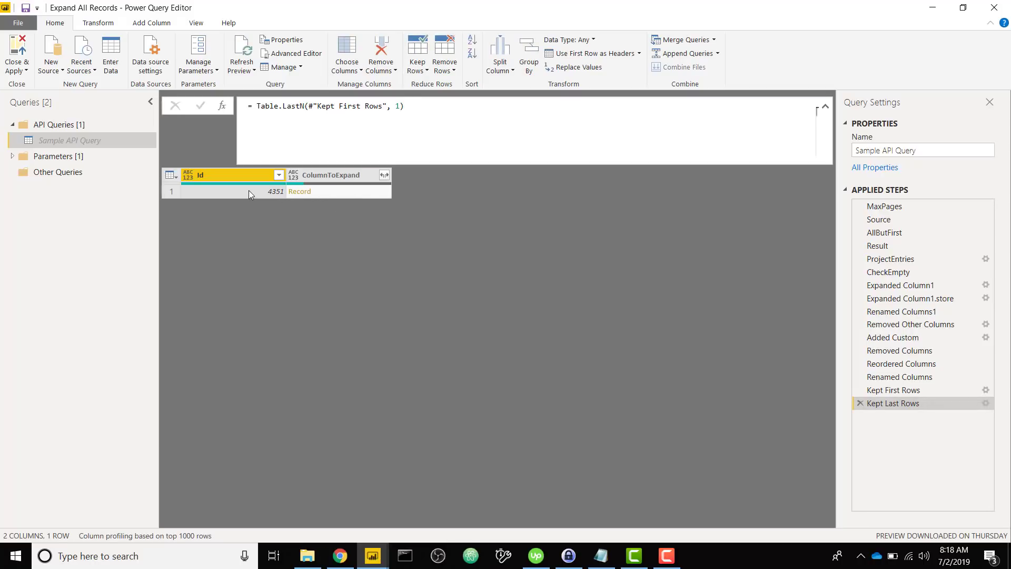
pyautogui.click(384, 175)
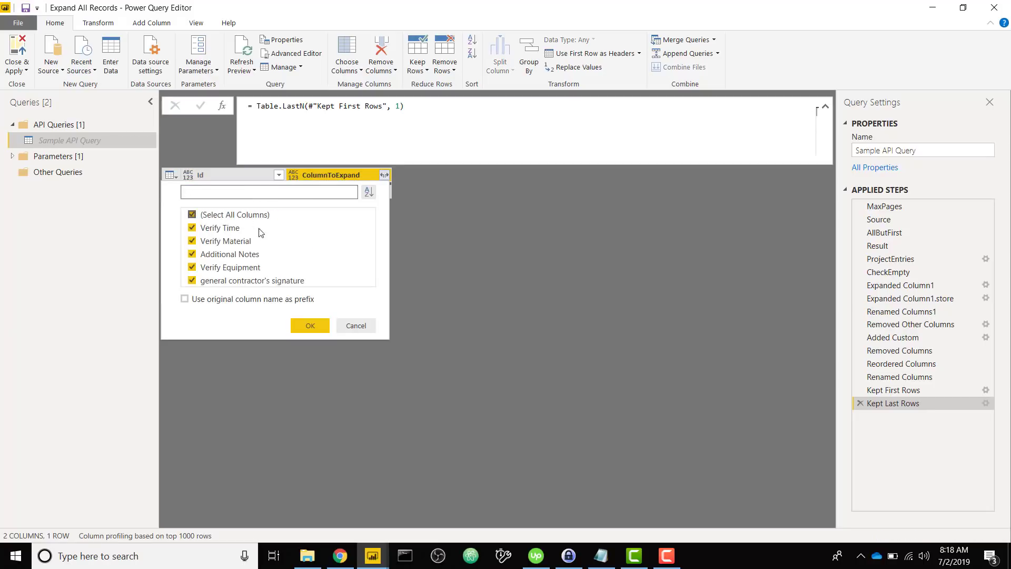
pyautogui.click(353, 325)
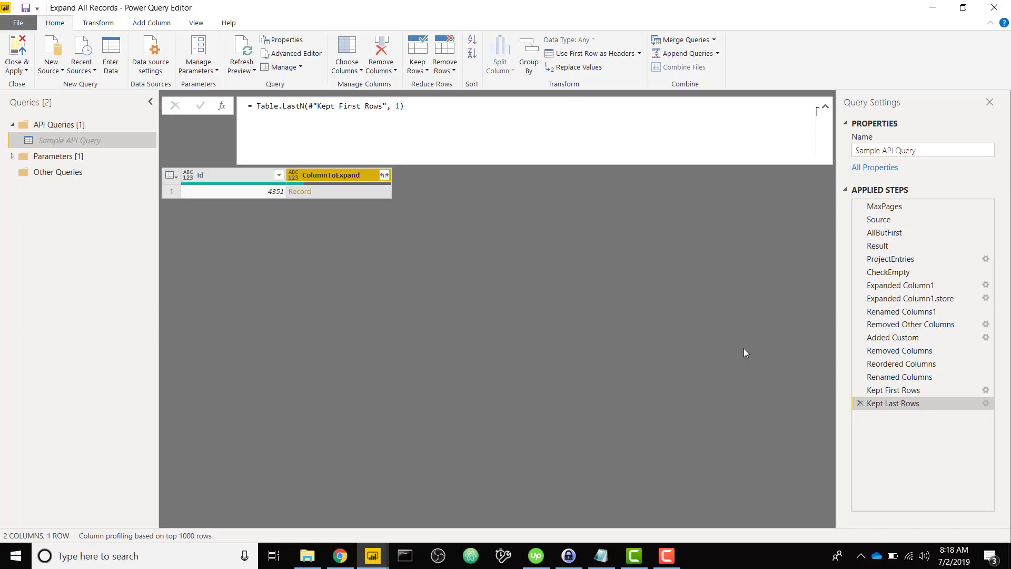
# - Temporarily change Kept First Rows to 5 rows and check the Kept Last Rows result
pyautogui.click(874, 391)
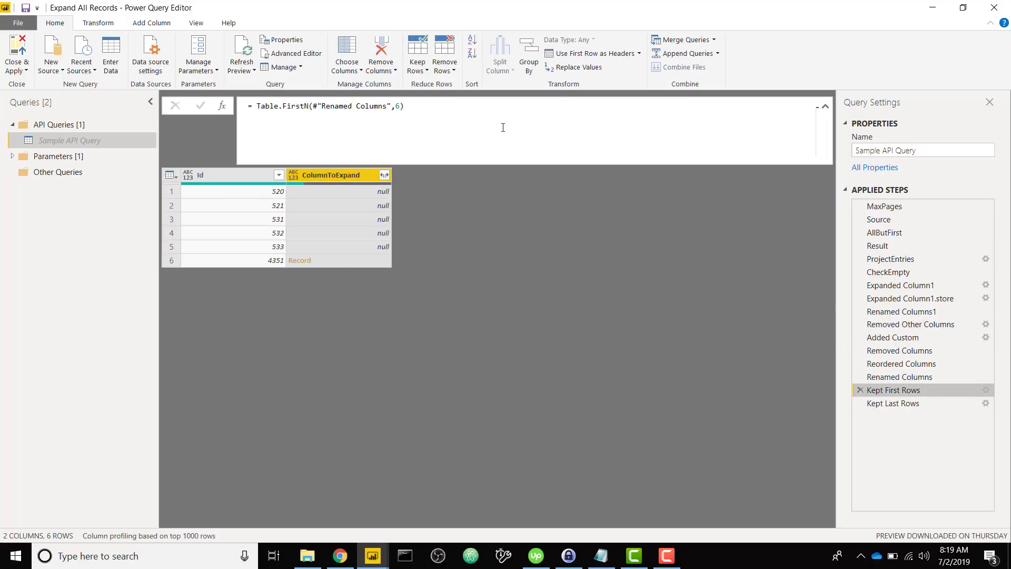
pyautogui.click(399, 107)
pyautogui.press('BackSpace')
pyautogui.write('5')
pyautogui.press('Return')
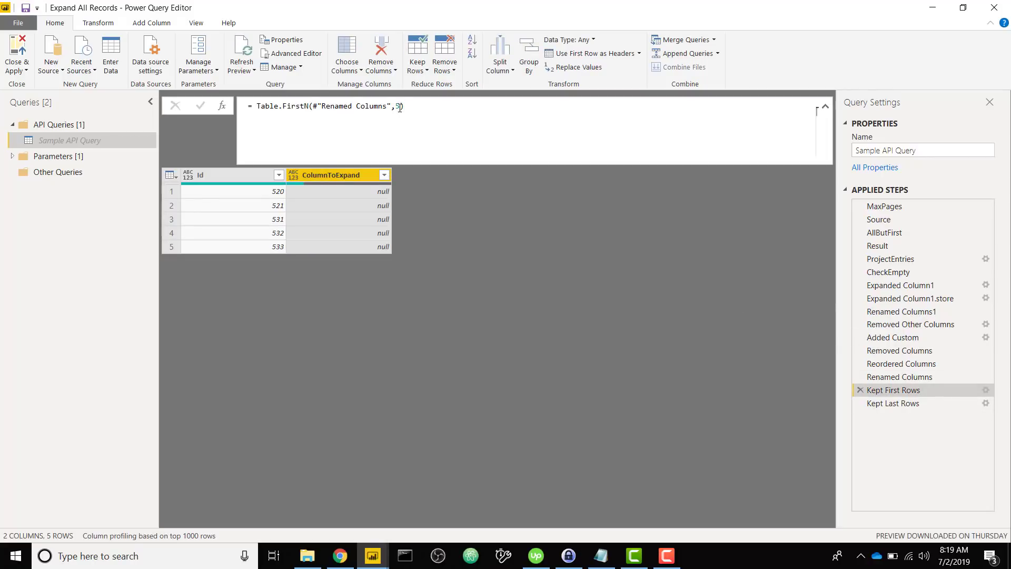
pyautogui.click(905, 404)
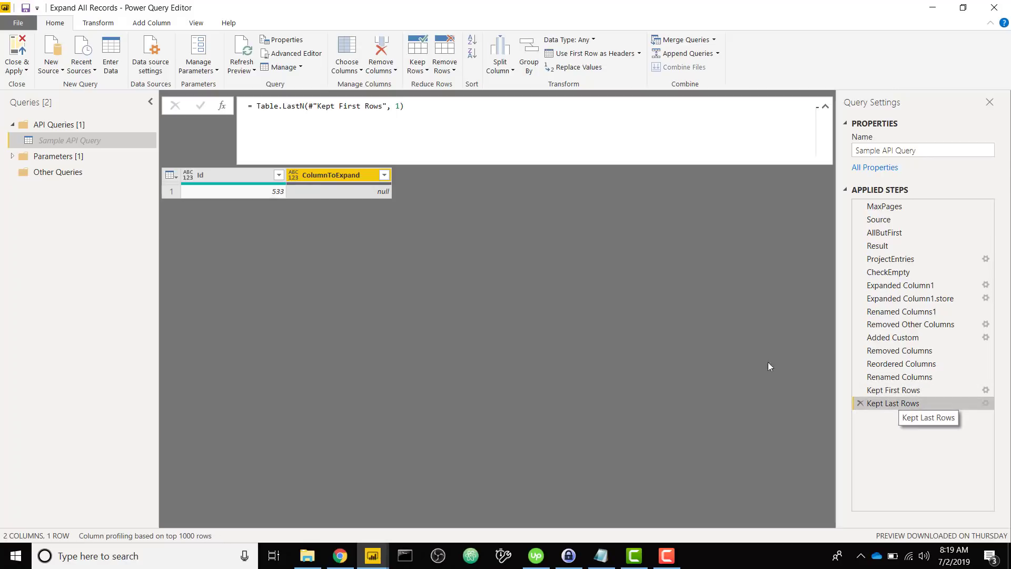
# - Restore Kept First Rows to 6 rows and recheck Kept Last Rows, leaving Id 4351
pyautogui.click(887, 393)
pyautogui.click(401, 107)
pyautogui.press('BackSpace')
pyautogui.write('6')
pyautogui.press('Return')
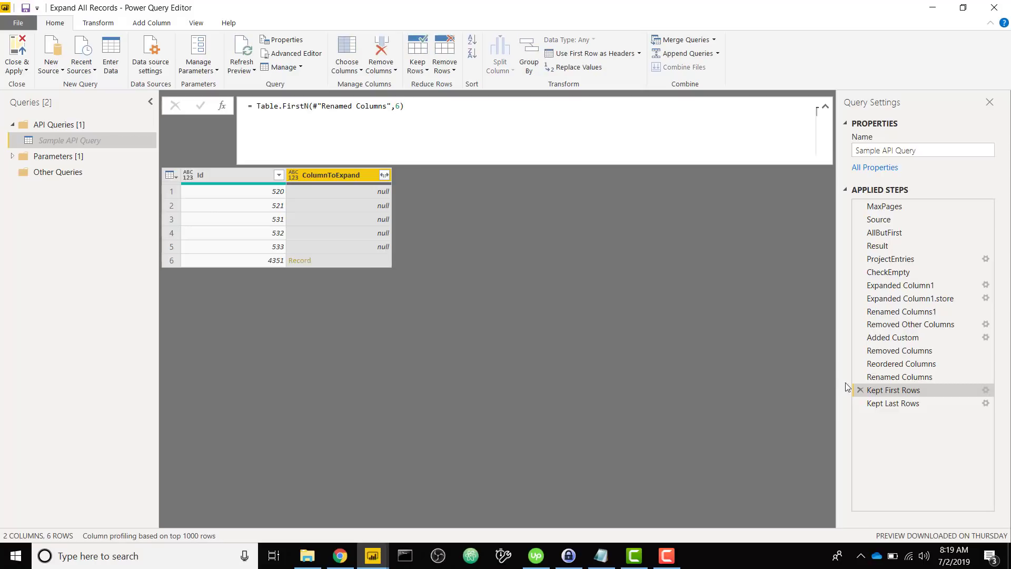
pyautogui.click(921, 405)
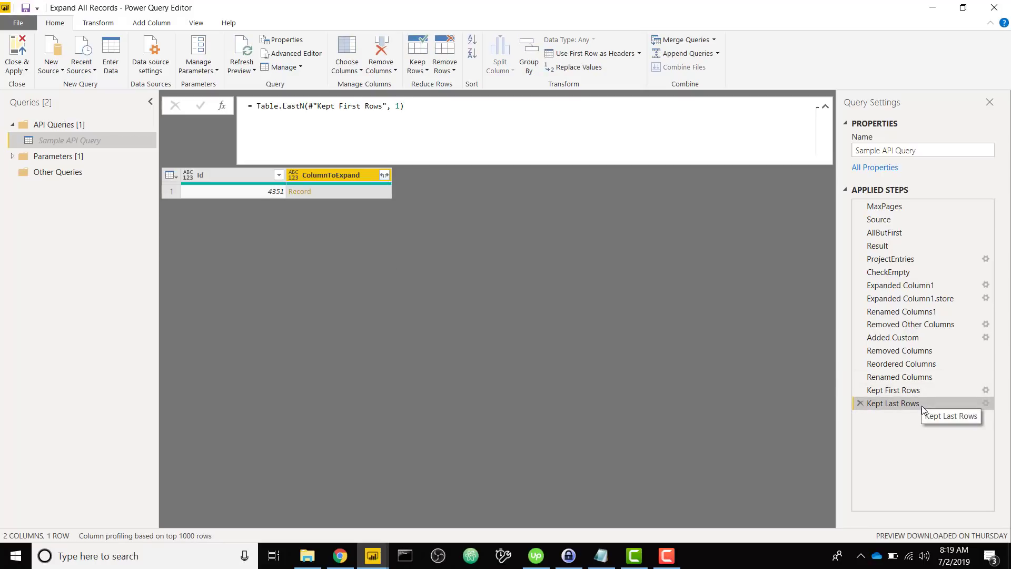
# - Expand all five ColumnToExpand fields, then erase both hard-coded column-name lists from the formula
pyautogui.click(386, 177)
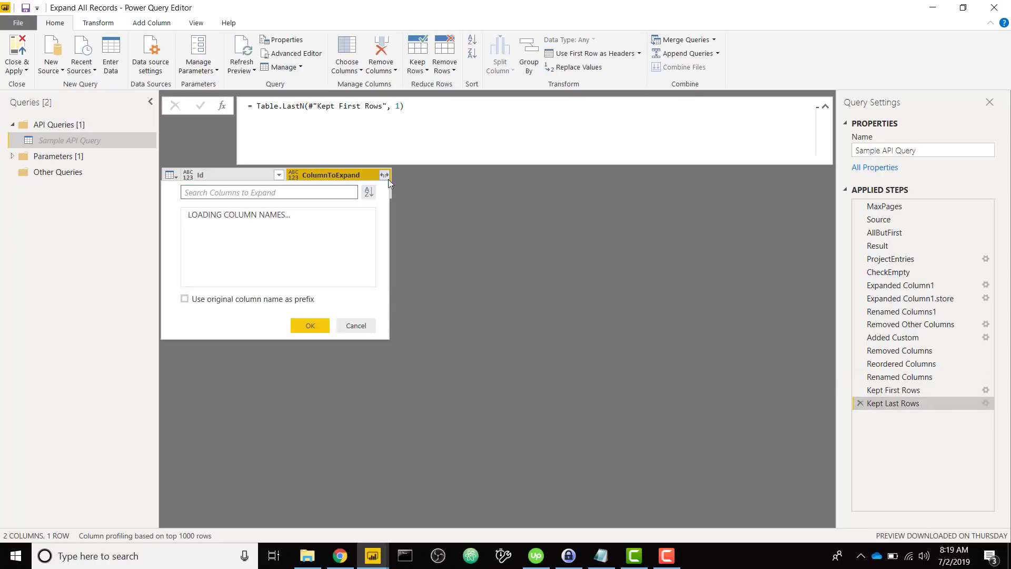
pyautogui.click(310, 325)
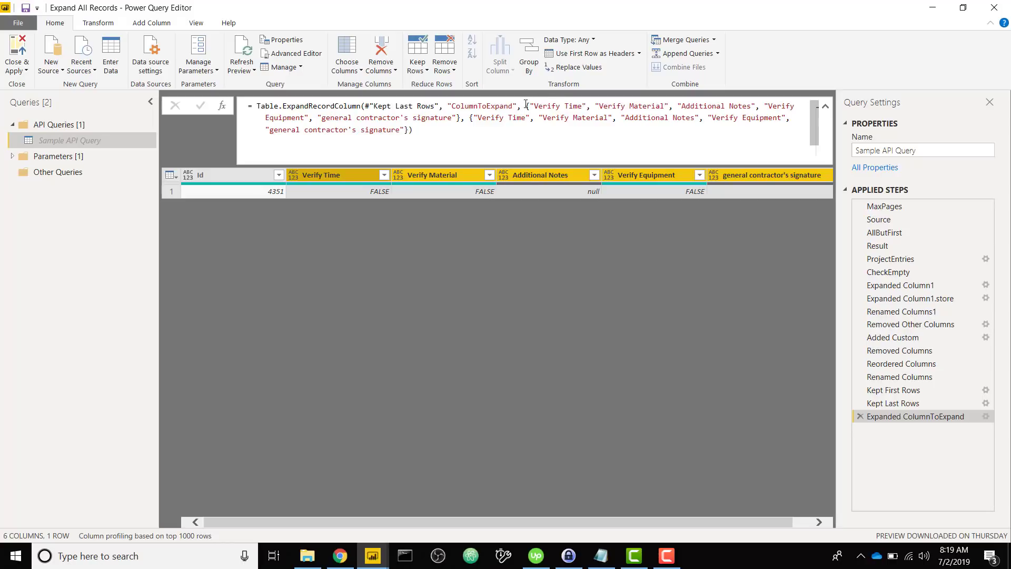
pyautogui.moveTo(525, 104); pyautogui.dragTo(409, 128)
pyautogui.press('BackSpace')
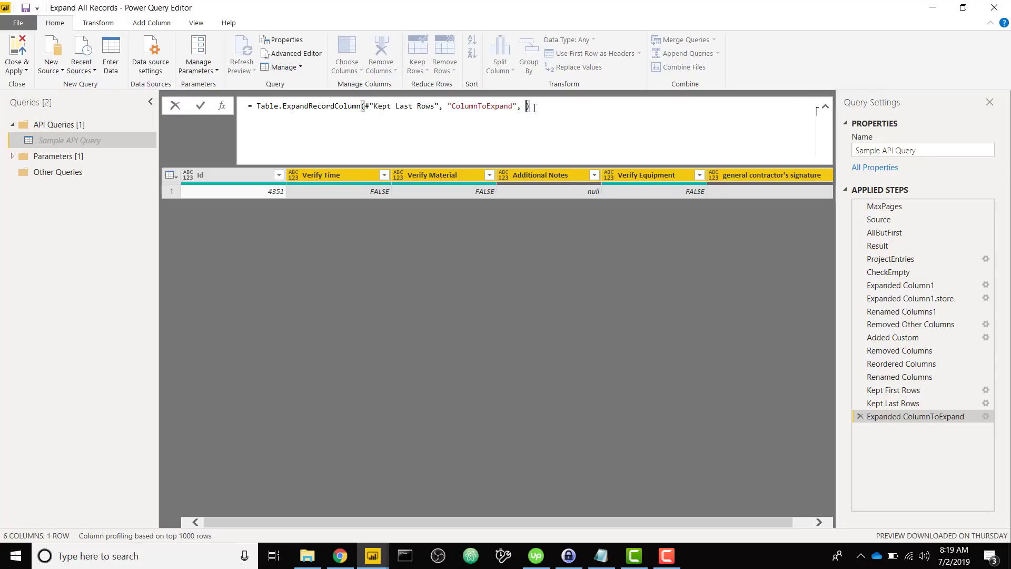
# - Replace the formula with Table.Column(#"Kept First Rows","ColumnToExpand")
pyautogui.moveTo(528, 106); pyautogui.dragTo(259, 107)
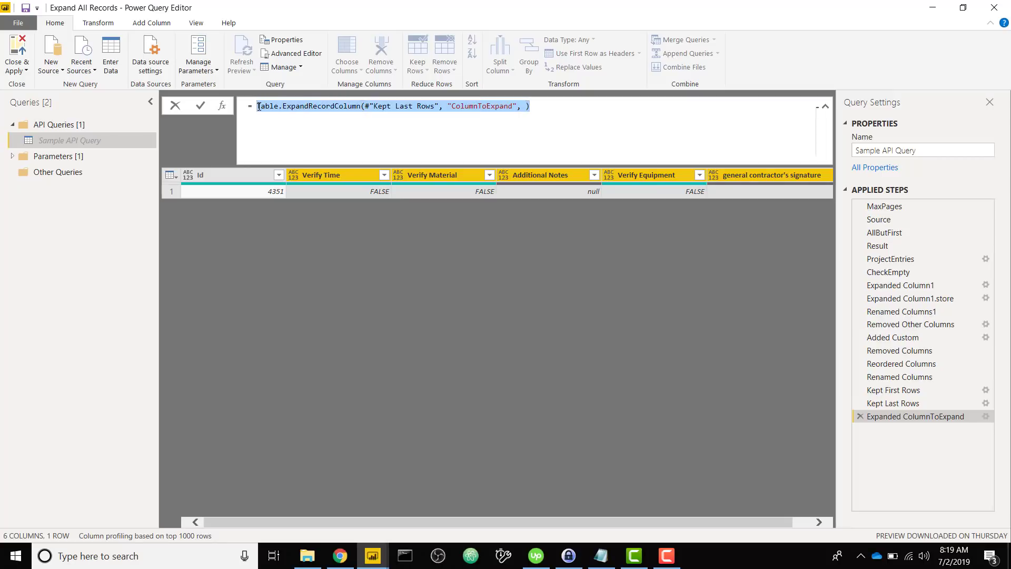
pyautogui.write('Table.Xo')
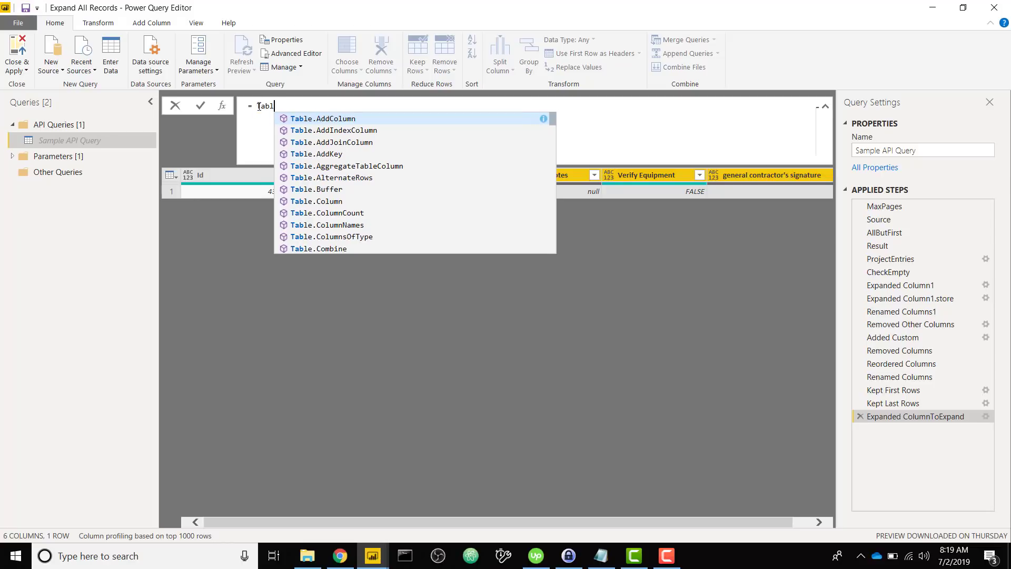
pyautogui.press('BackSpace')
pyautogui.press('BackSpace')
pyautogui.write('Col')
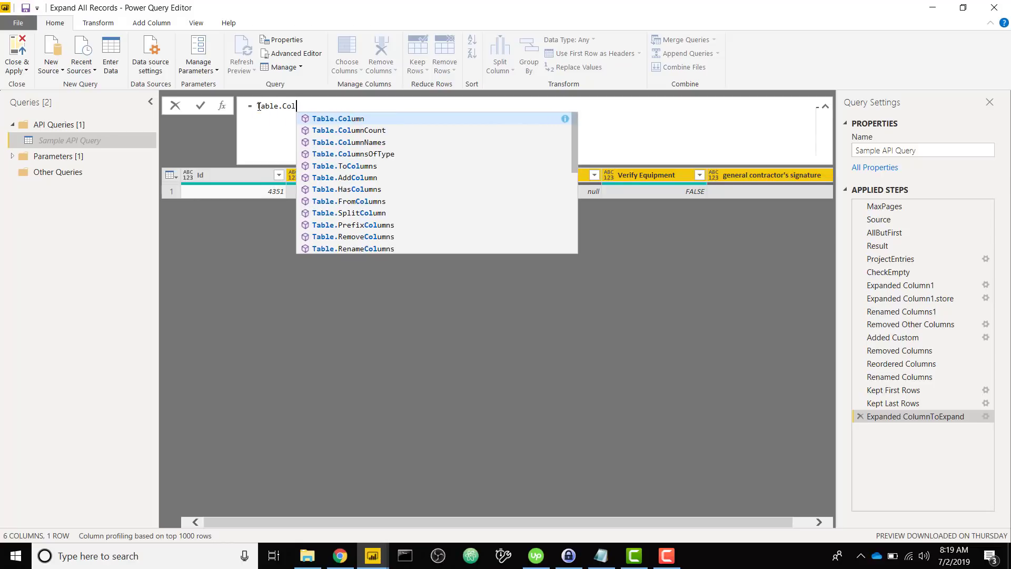
pyautogui.click(374, 121)
pyautogui.write('(#')
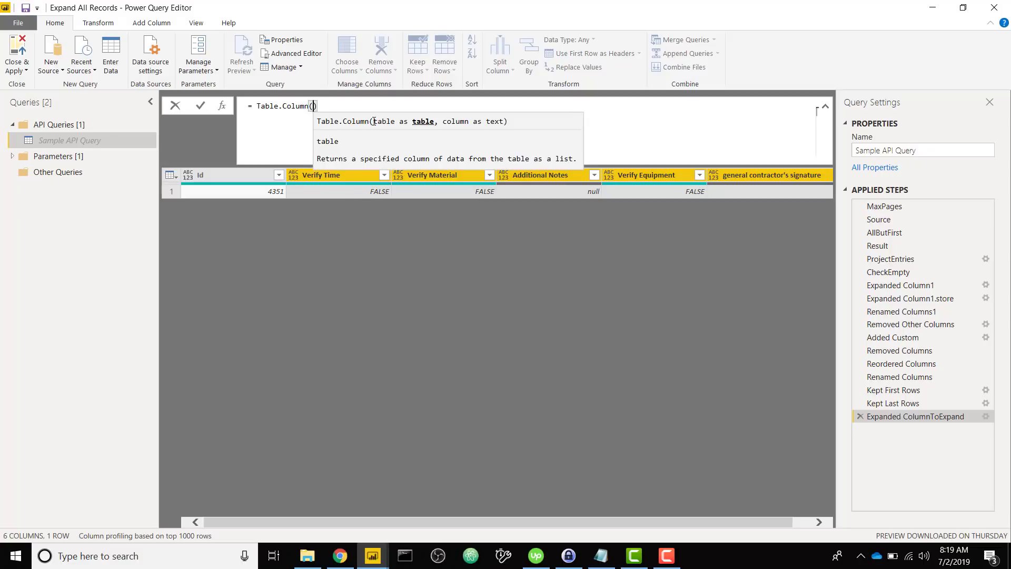
pyautogui.write('kep')
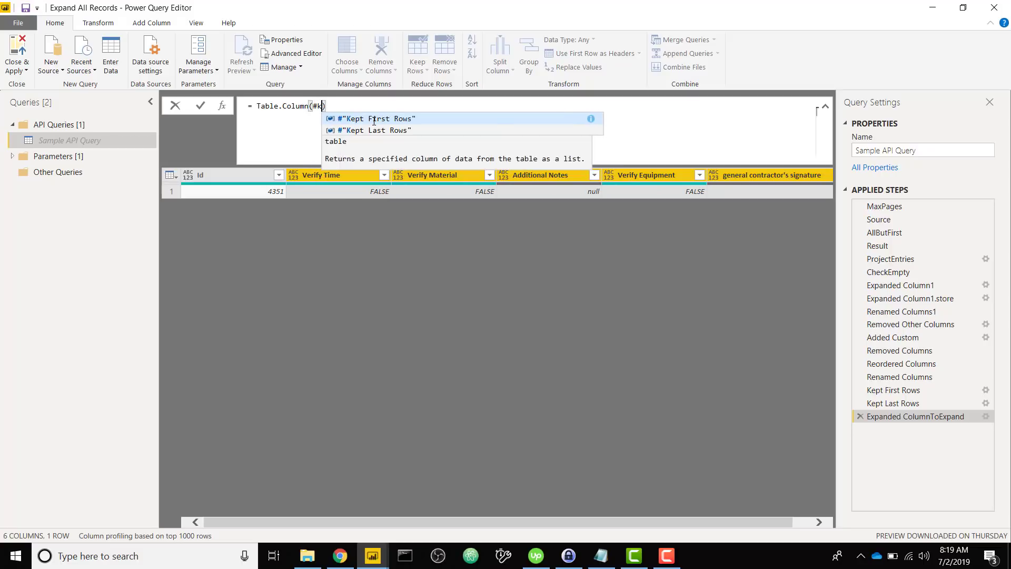
pyautogui.click(375, 120)
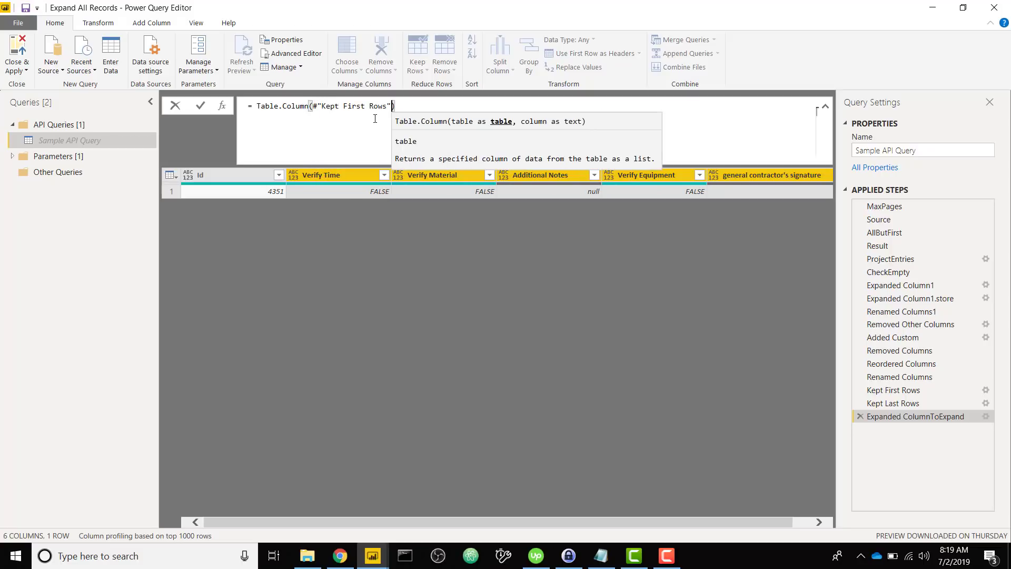
pyautogui.write(',')
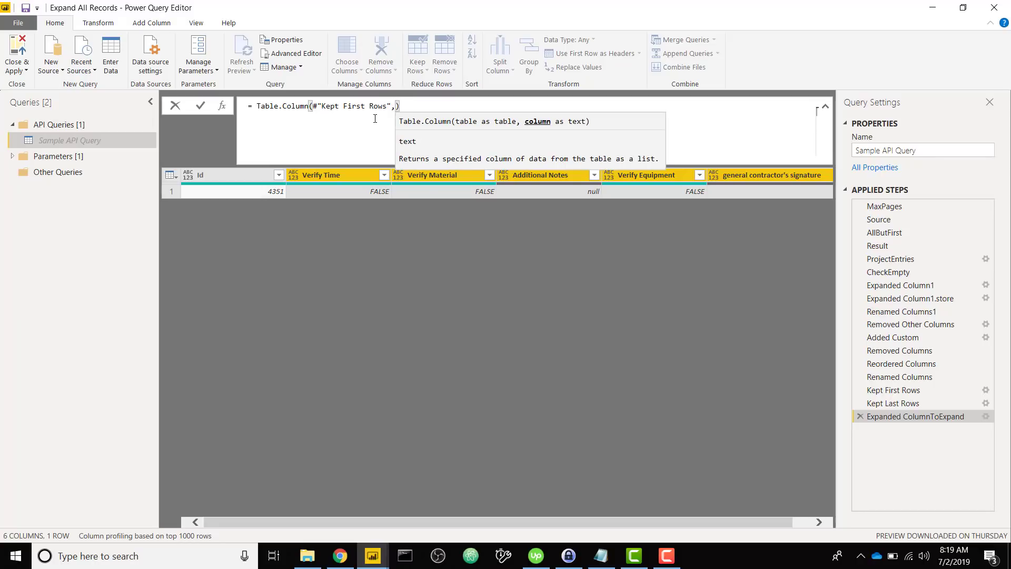
pyautogui.write('"Column')
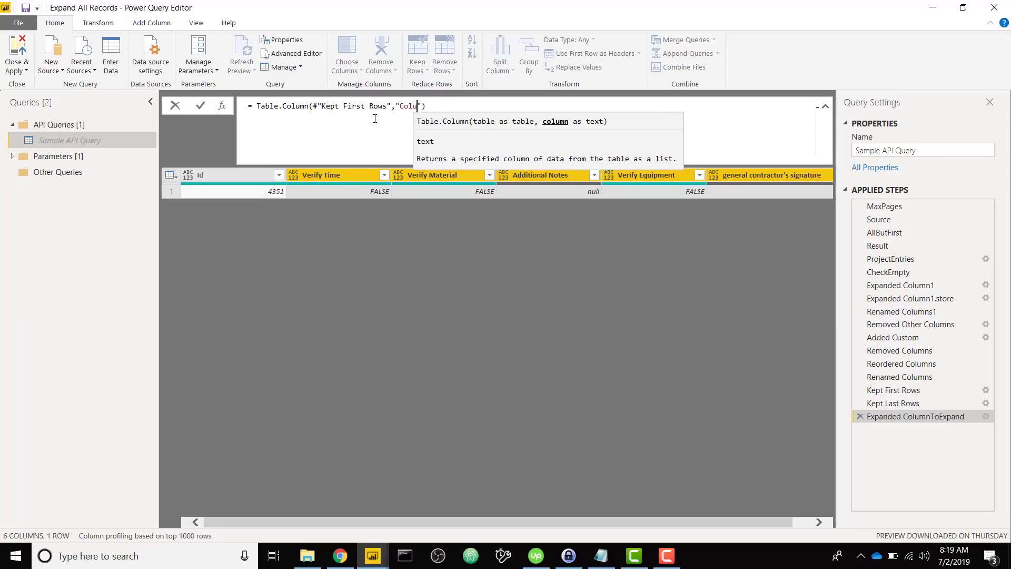
pyautogui.write('ToExpan')
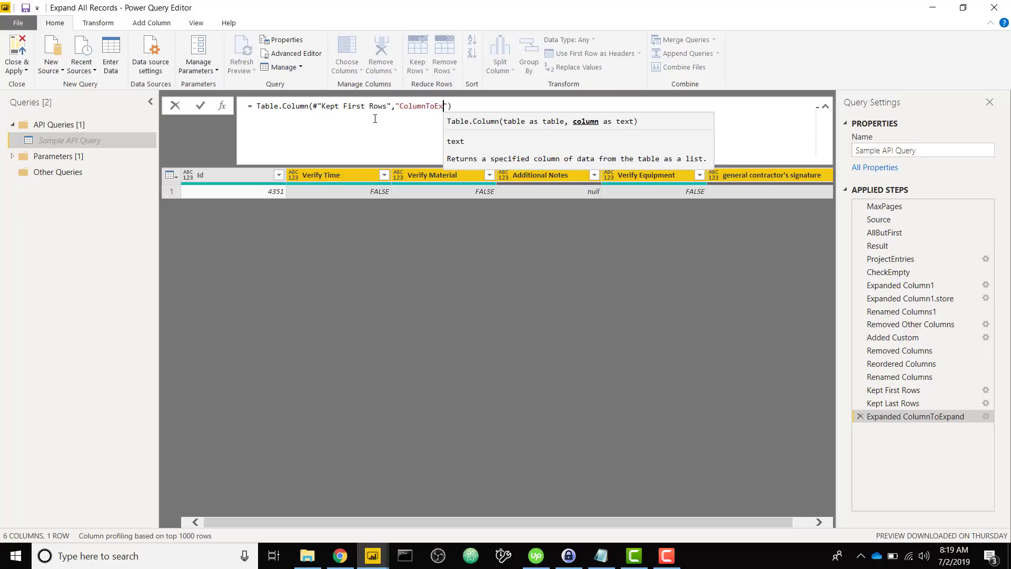
pyautogui.write('d')
pyautogui.press('Return')
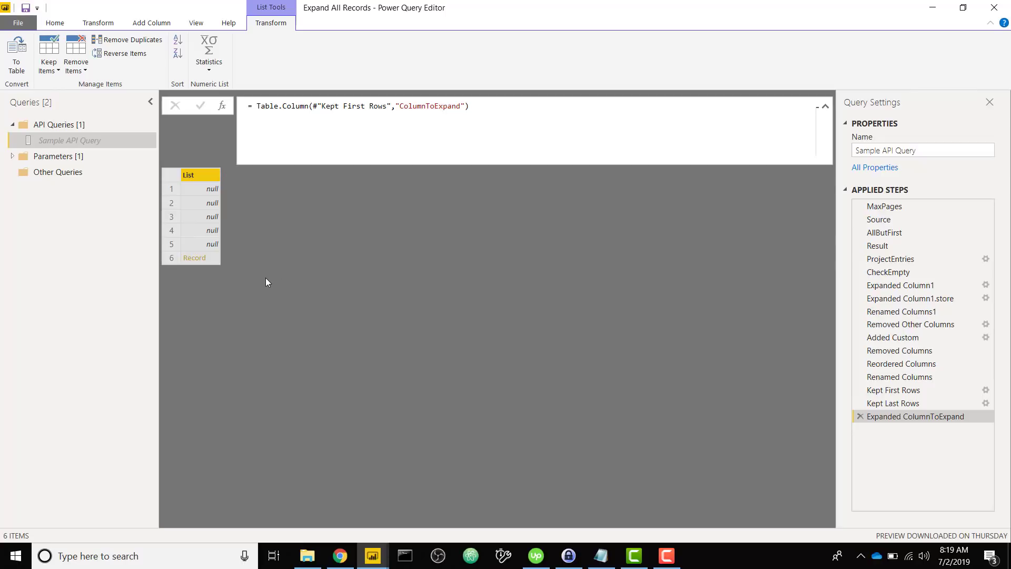
# - Change the formula's source step from Kept First Rows to Kept Last Rows
pyautogui.doubleClick(355, 109)
pyautogui.write('Last')
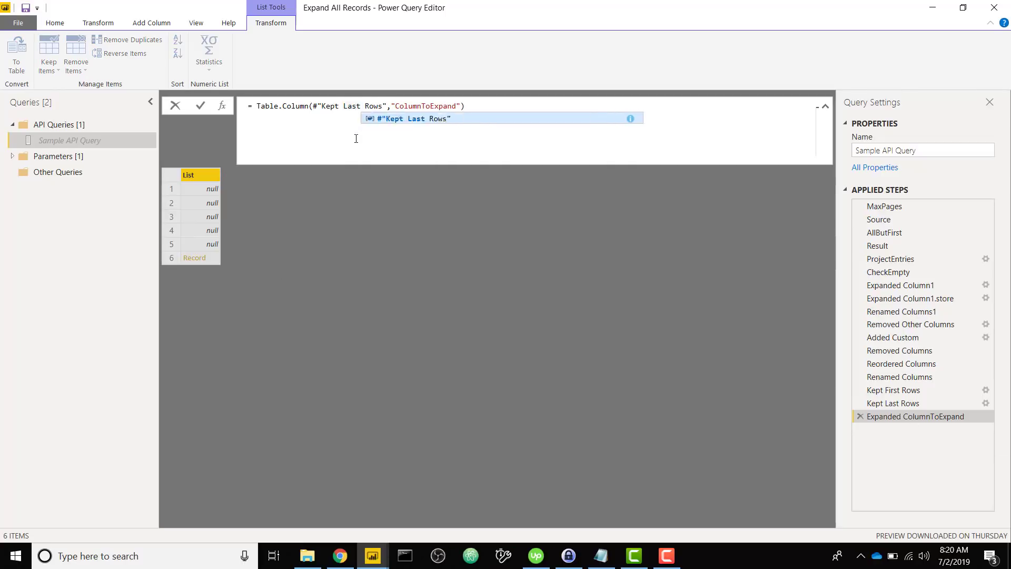
pyautogui.press('Return')
pyautogui.press('Return')
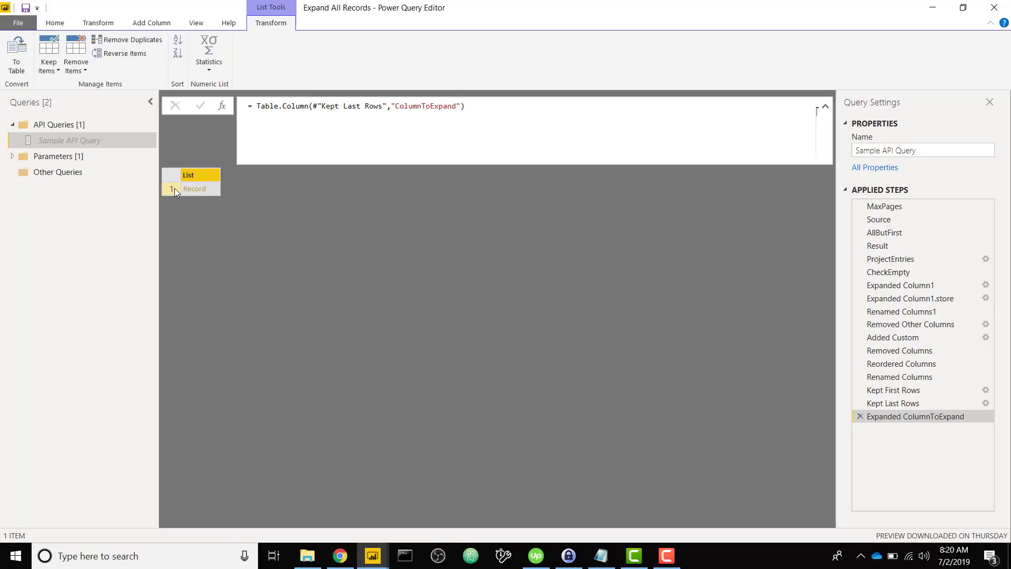
# - Wrap the Table.Column formula in Table.FromRecords( … ) to get a one-row, five-column table
pyautogui.click(258, 109)
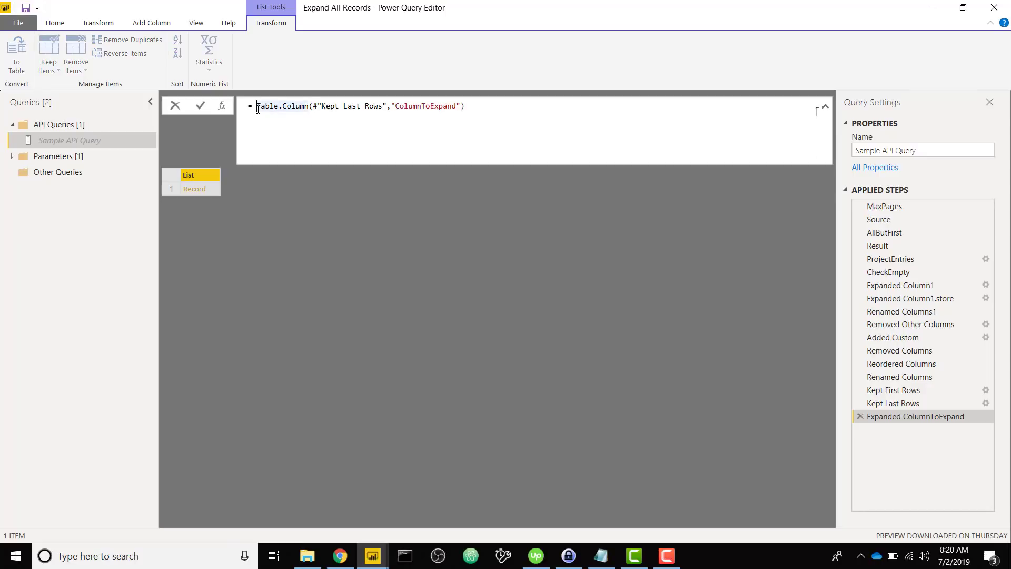
pyautogui.write('T')
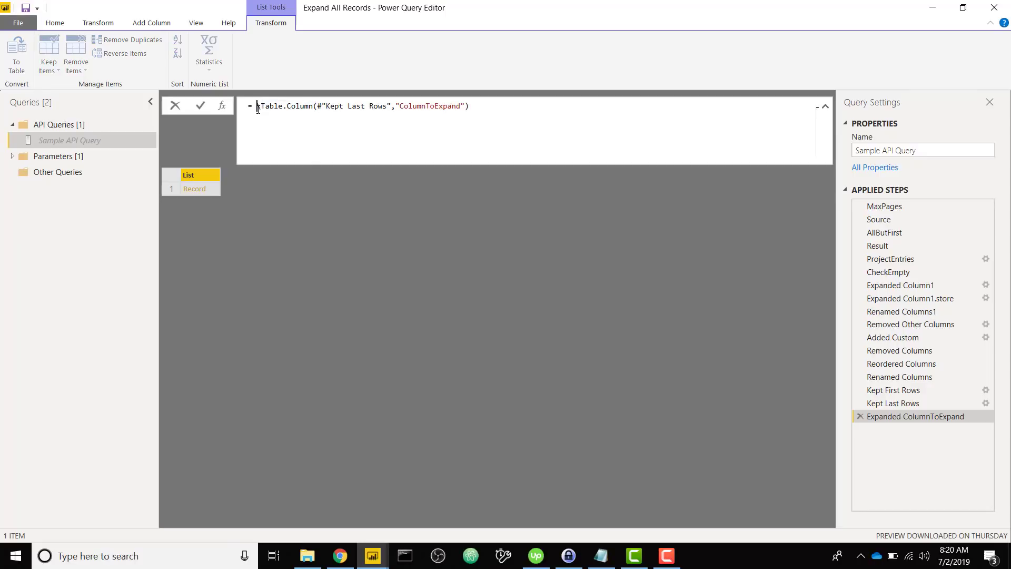
pyautogui.write('able')
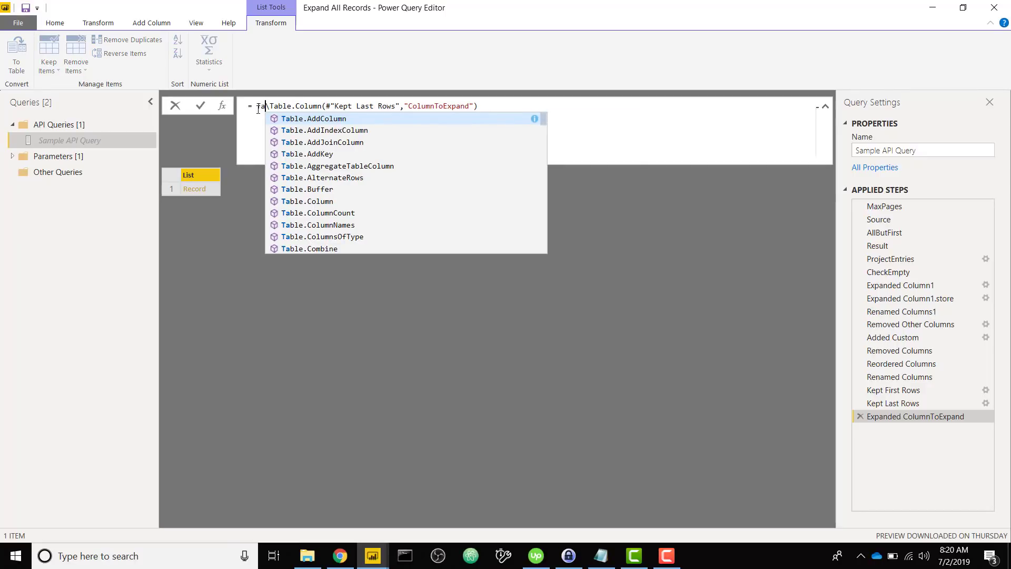
pyautogui.write('.from')
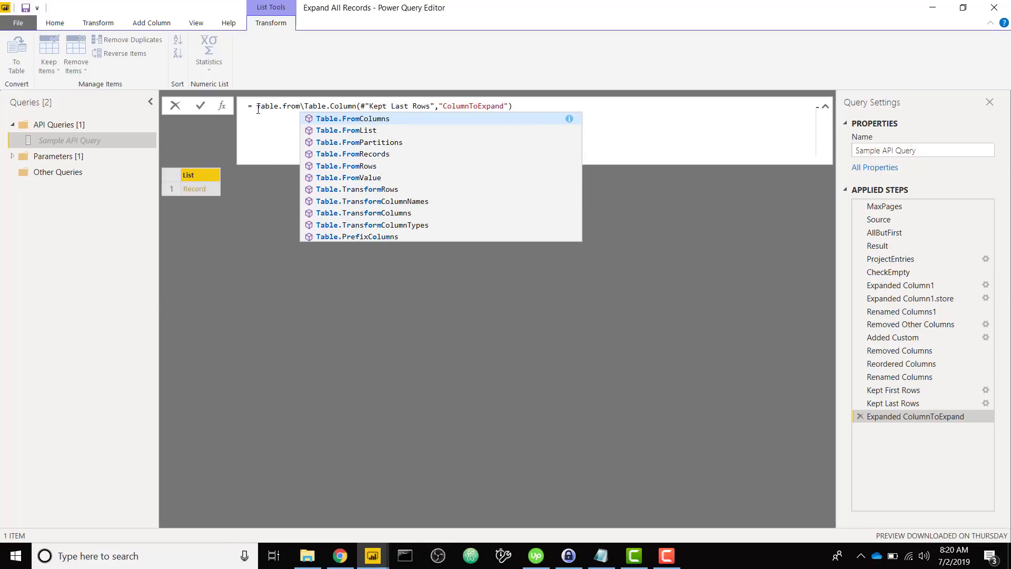
pyautogui.press('Down')
pyautogui.press('Down')
pyautogui.press('Down')
pyautogui.press('Tab')
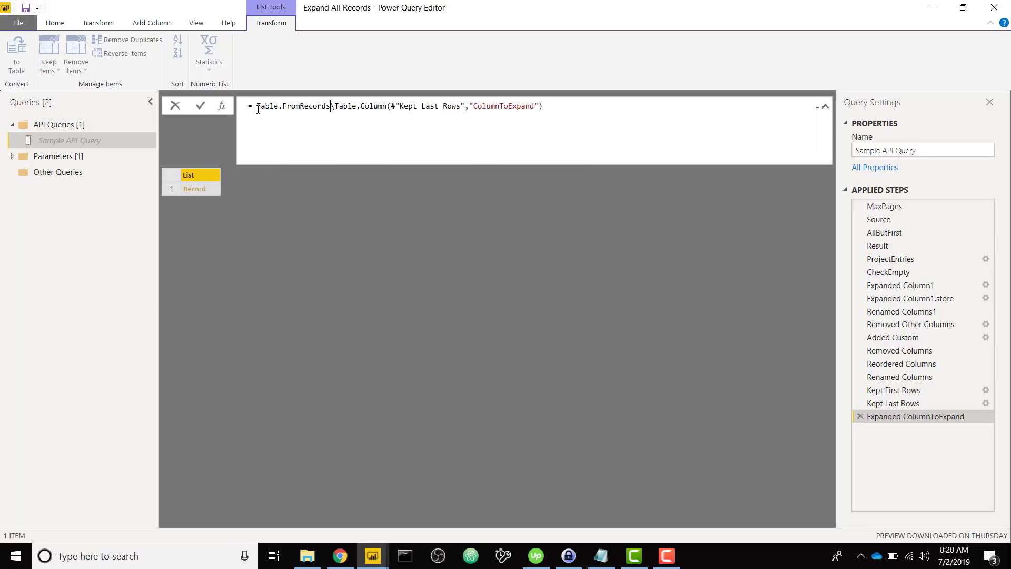
pyautogui.write('(')
pyautogui.click(590, 113)
pyautogui.write(')')
pyautogui.press('Return')
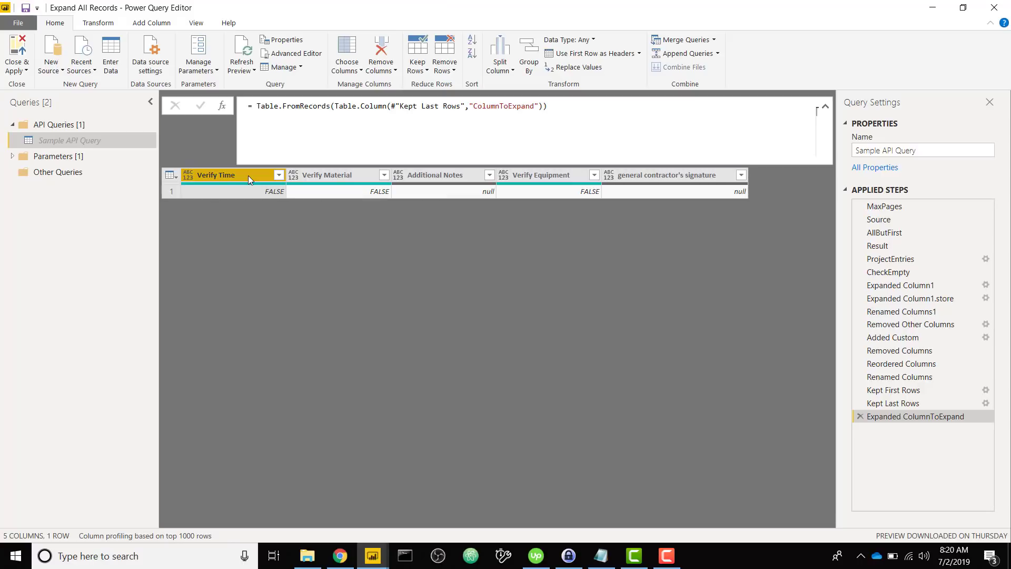
pyautogui.click(259, 106)
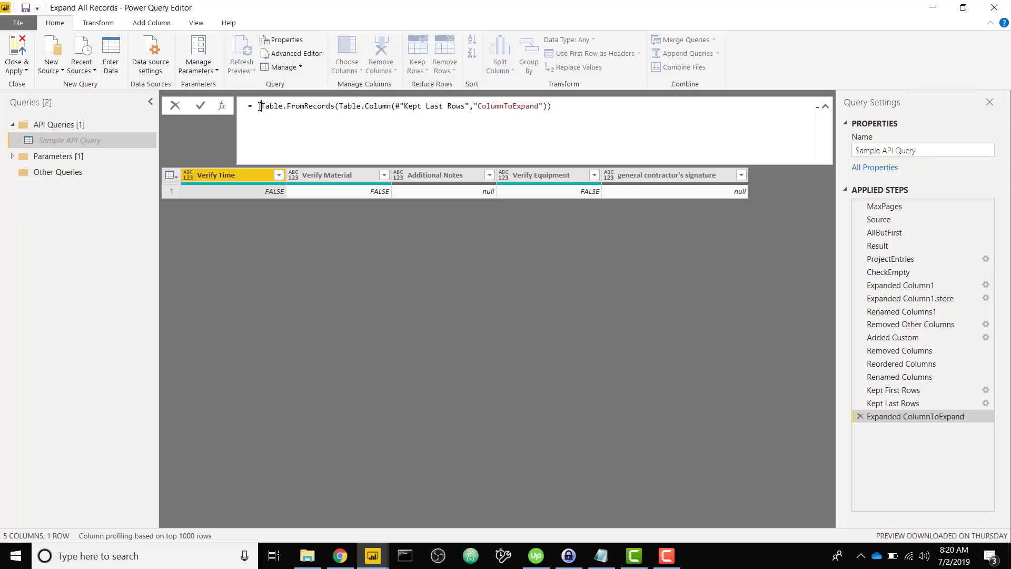
# - Wrap the formula in Table.ColumnNames( … ) so it returns the five field names
pyautogui.write('T able.Col')
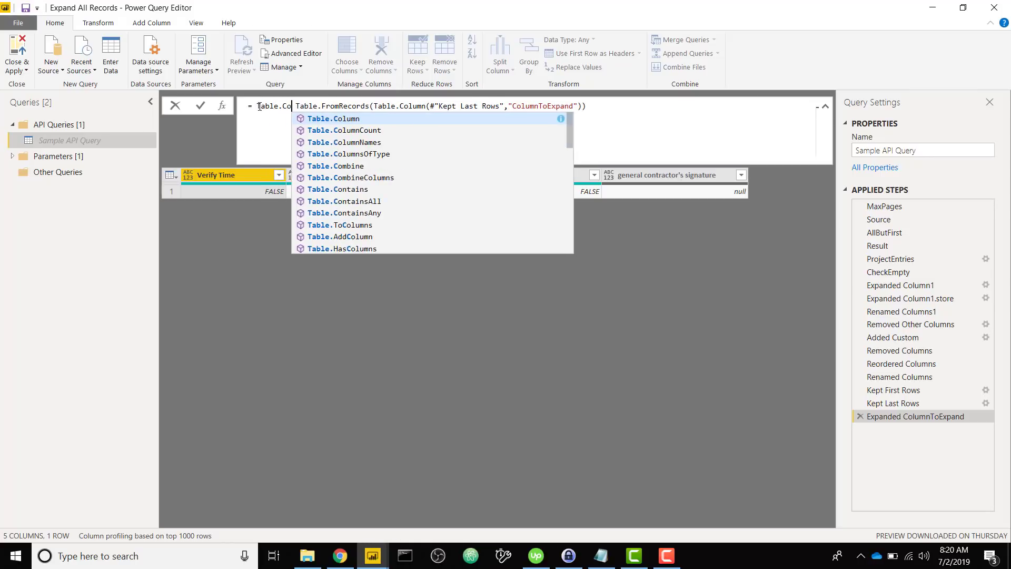
pyautogui.press('Down')
pyautogui.press('Down')
pyautogui.press('Tab')
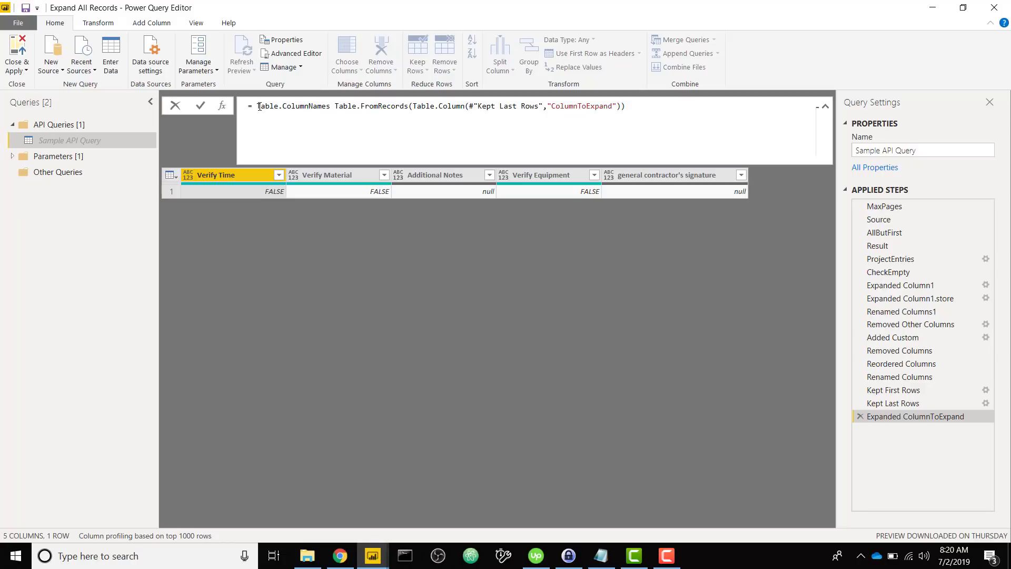
pyautogui.write('(')
pyautogui.press('Delete')
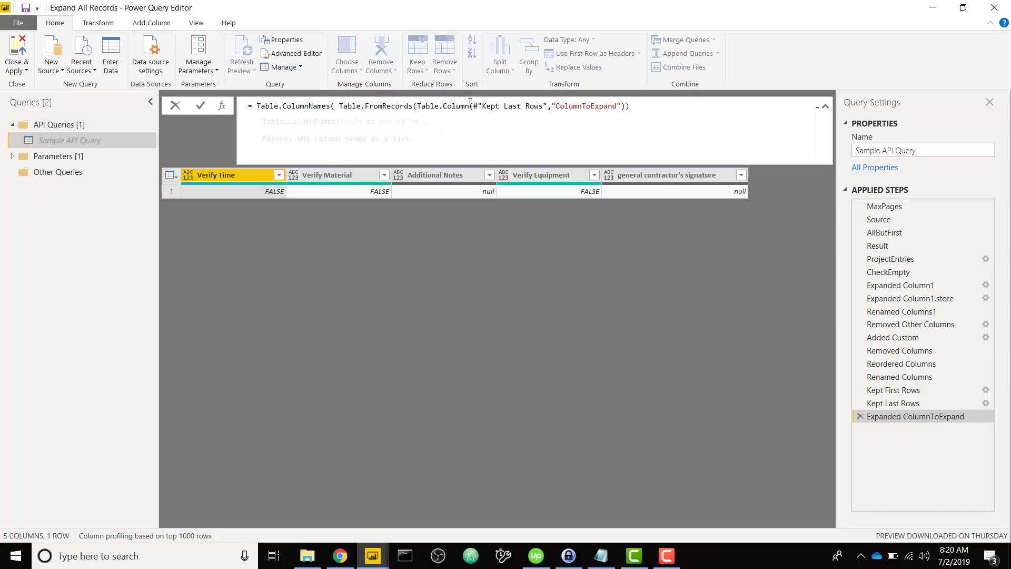
pyautogui.press('Delete')
pyautogui.click(650, 113)
pyautogui.write(')')
pyautogui.press('Return')
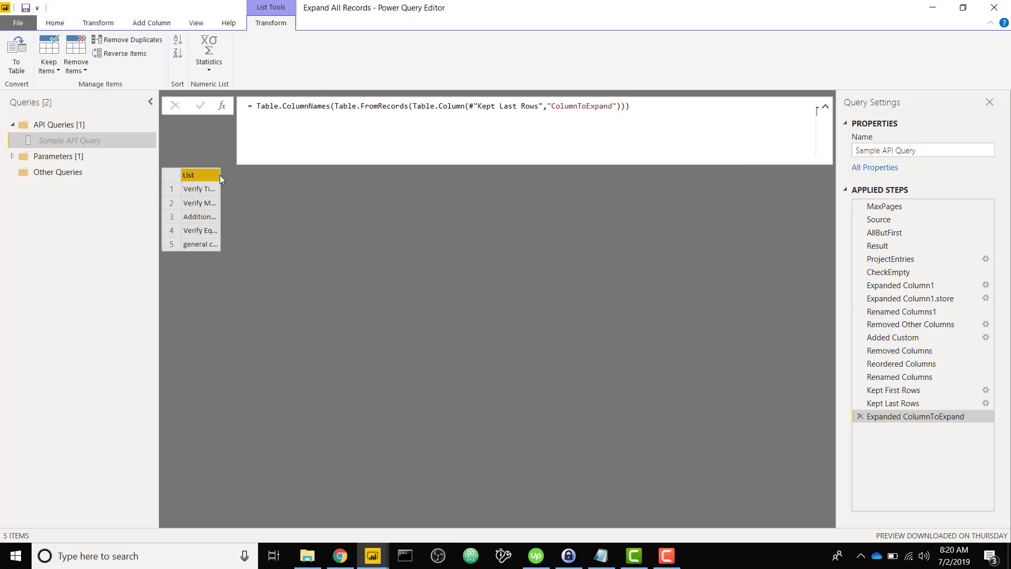
# - Delete the Expanded ColumnToExpand step and re-expand ColumnToExpand with all its record fields
pyautogui.click(650, 106)
pyautogui.moveTo(650, 106); pyautogui.dragTo(249, 106)
pyautogui.moveTo(323, 104); pyautogui.dragTo(258, 105)
pyautogui.hotkey('ctrl', 'c')
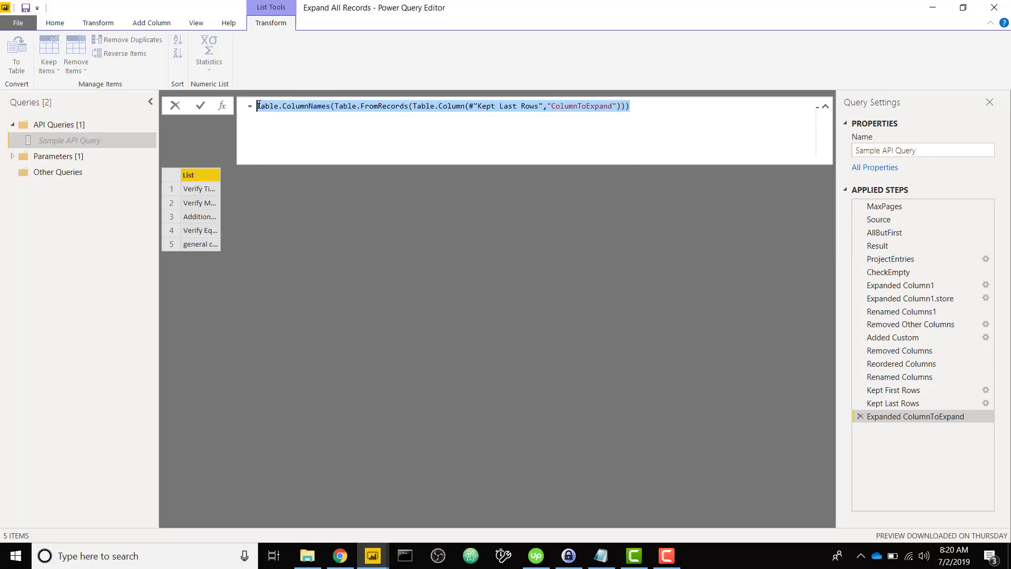
pyautogui.press('Escape')
pyautogui.click(860, 416)
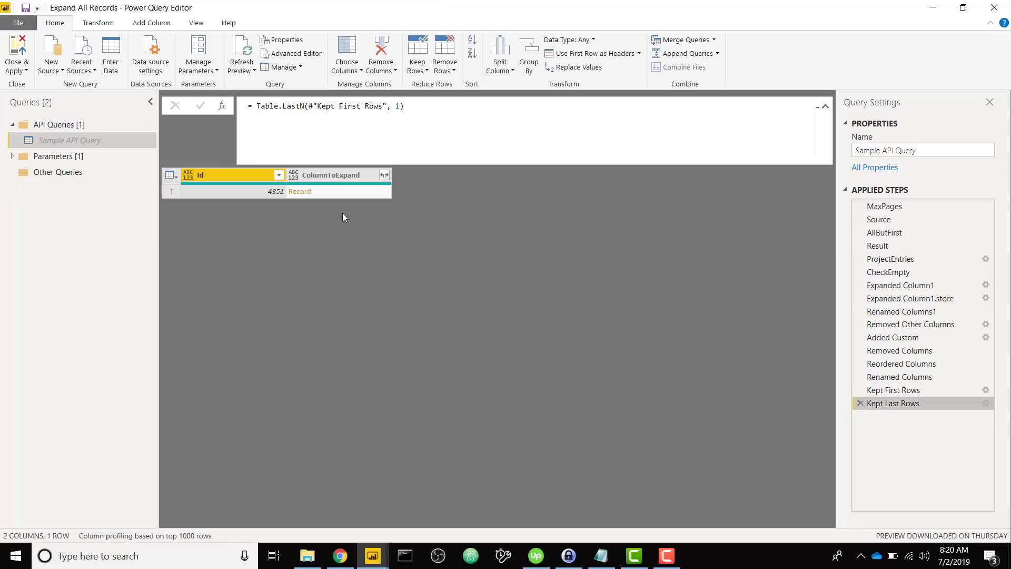
pyautogui.click(386, 175)
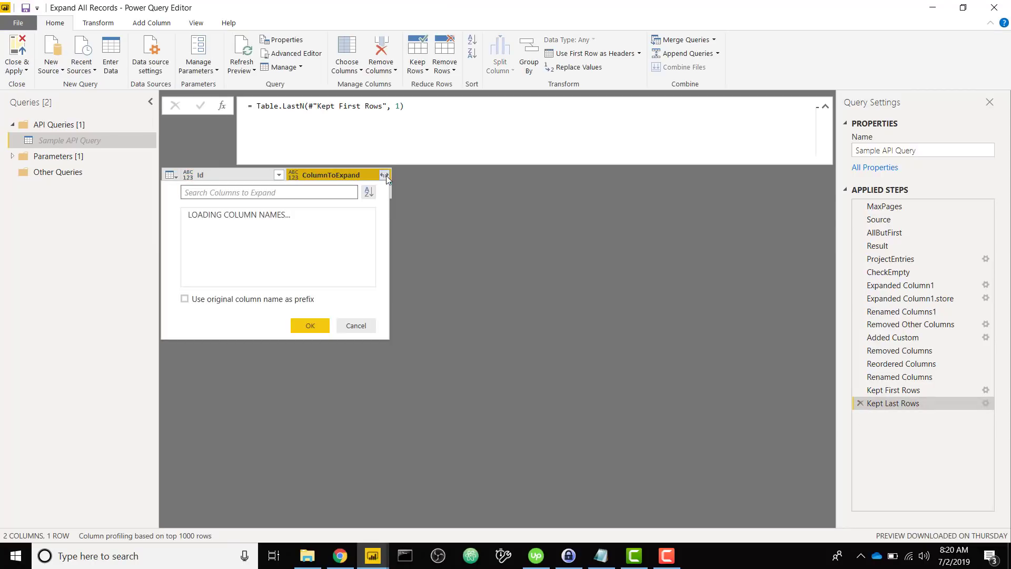
pyautogui.click(309, 326)
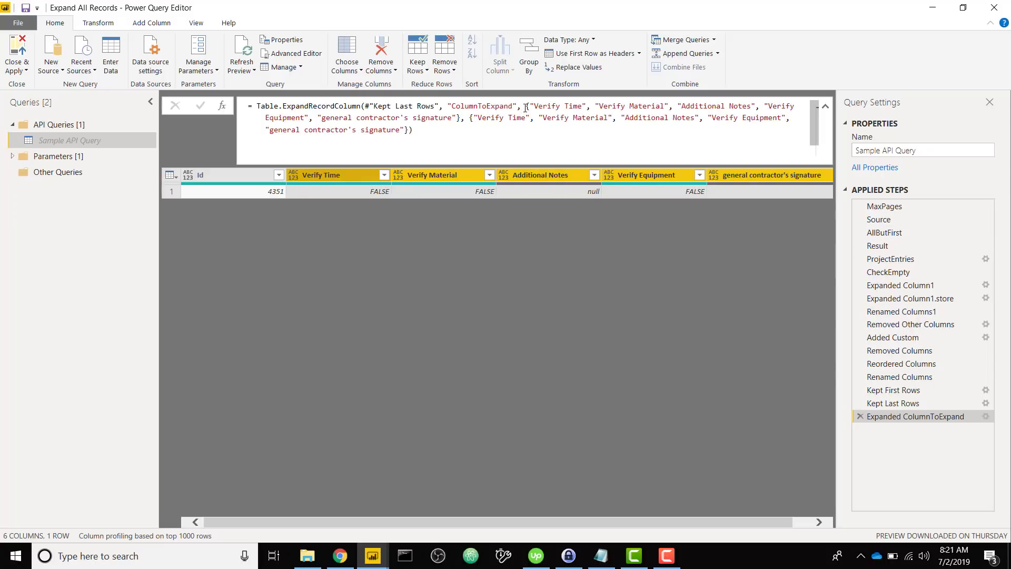
# - Replace both hard-coded name lists with the pasted Table.ColumnNames(Table.FromRecords(...)) expression
pyautogui.moveTo(526, 106)
pyautogui.mouseDown()
pyautogui.moveTo(495, 121)
pyautogui.moveTo(461, 118)
pyautogui.mouseUp()
pyautogui.hotkey('ctrl', 'v')
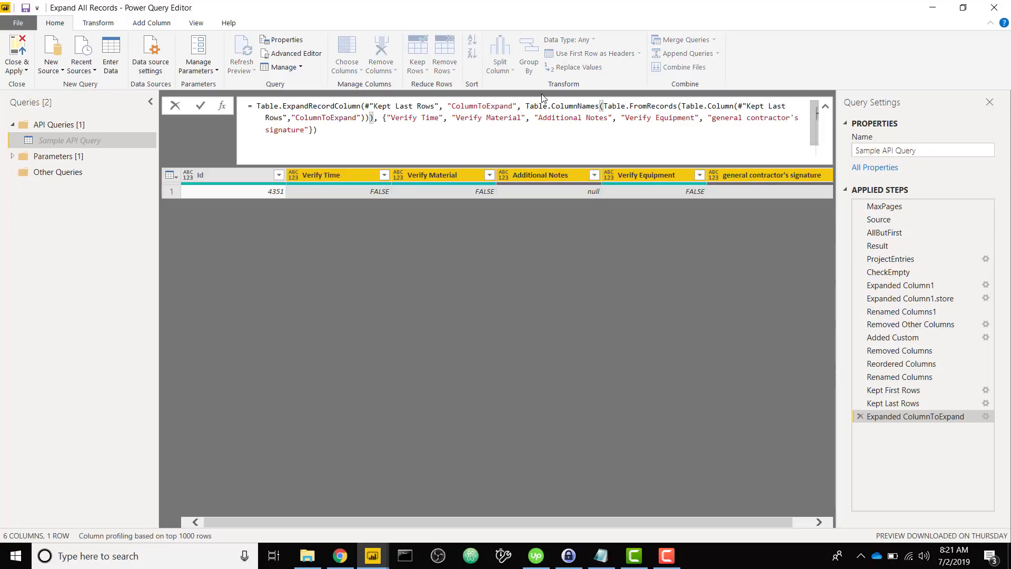
pyautogui.click(384, 118)
pyautogui.keyDown('shift'); pyautogui.click(314, 131); pyautogui.keyUp('shift')
pyautogui.hotkey('ctrl', 'v')
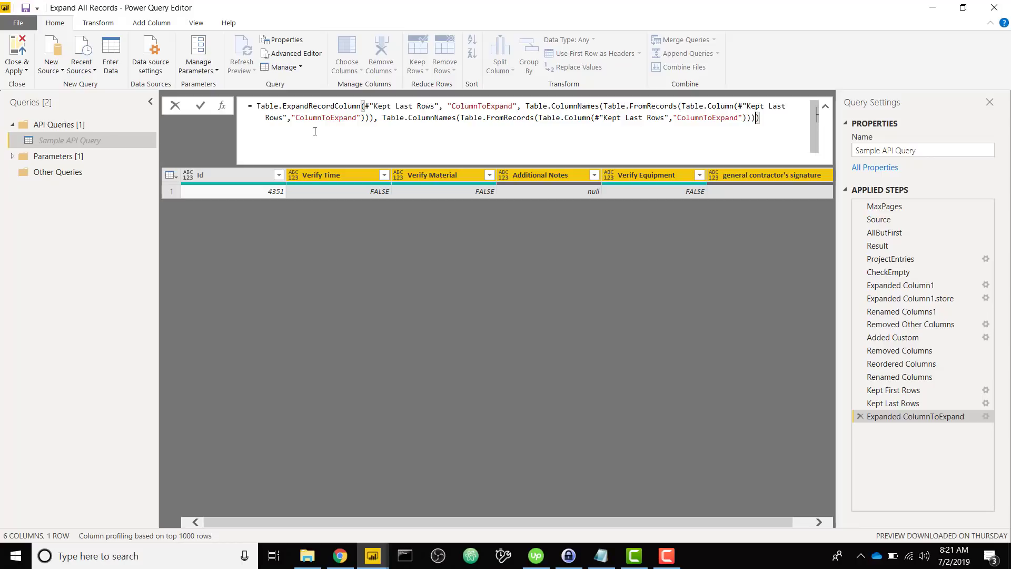
pyautogui.press('Return')
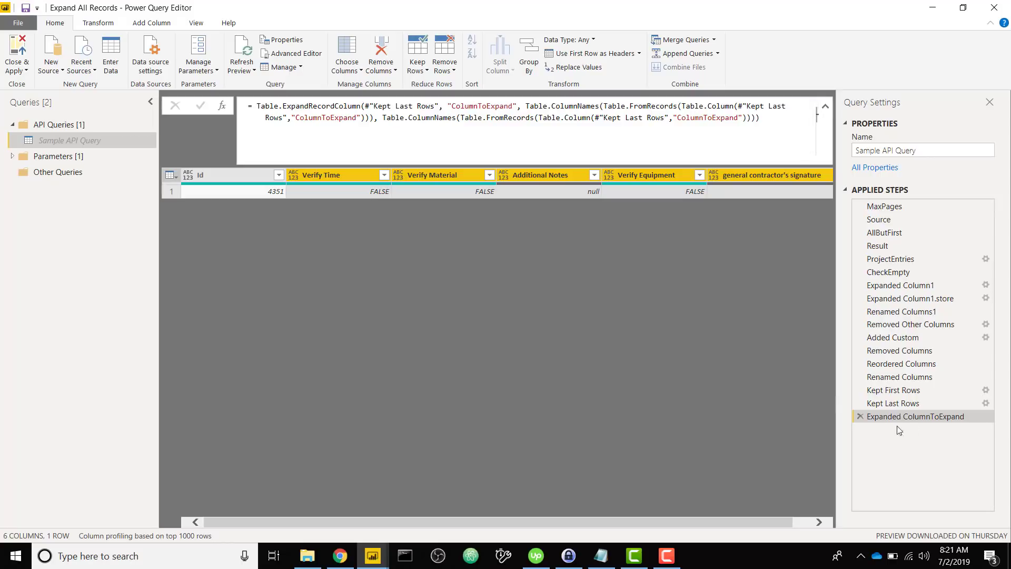
# - Change Kept Last Rows from 1 to 3 rows and inspect the expand step's null-to-Record error
pyautogui.click(927, 391)
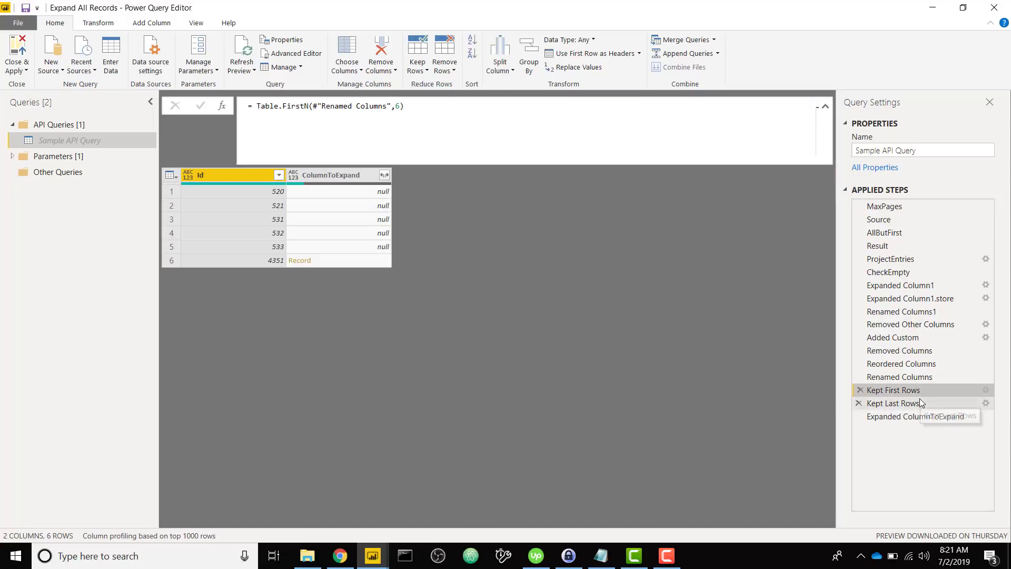
pyautogui.click(926, 403)
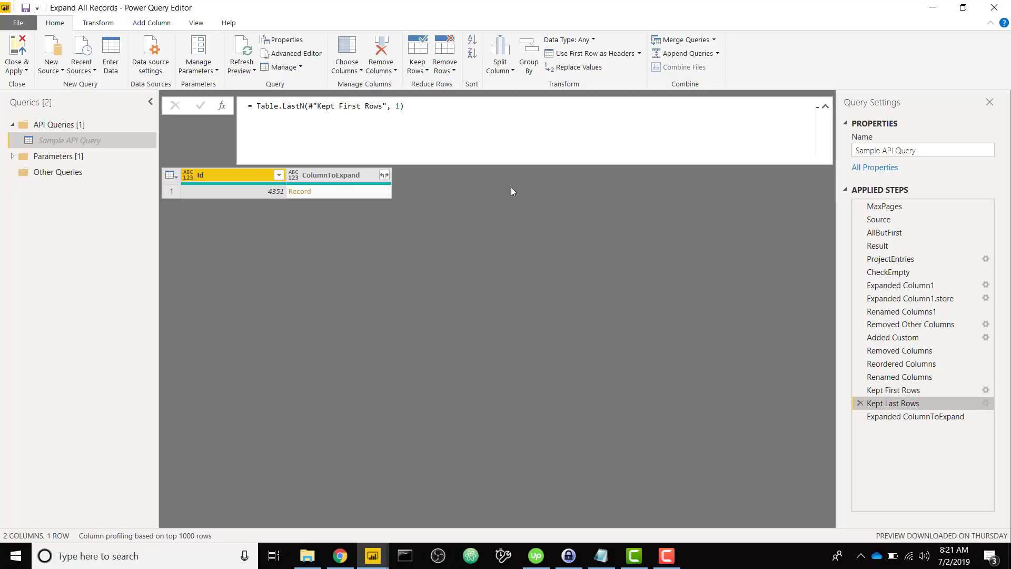
pyautogui.click(402, 107)
pyautogui.press('BackSpace')
pyautogui.write('3')
pyautogui.press('Return')
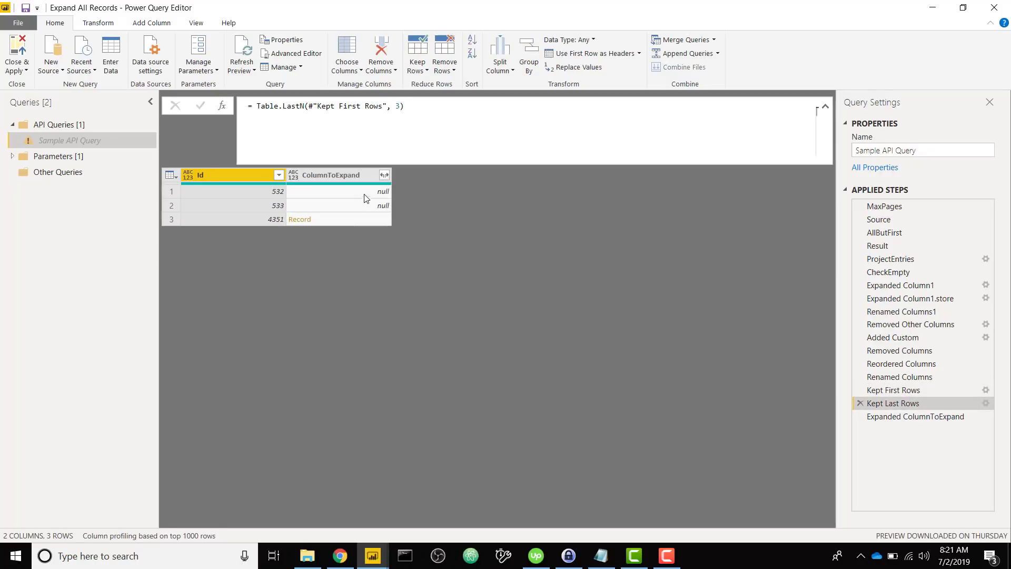
pyautogui.click(943, 420)
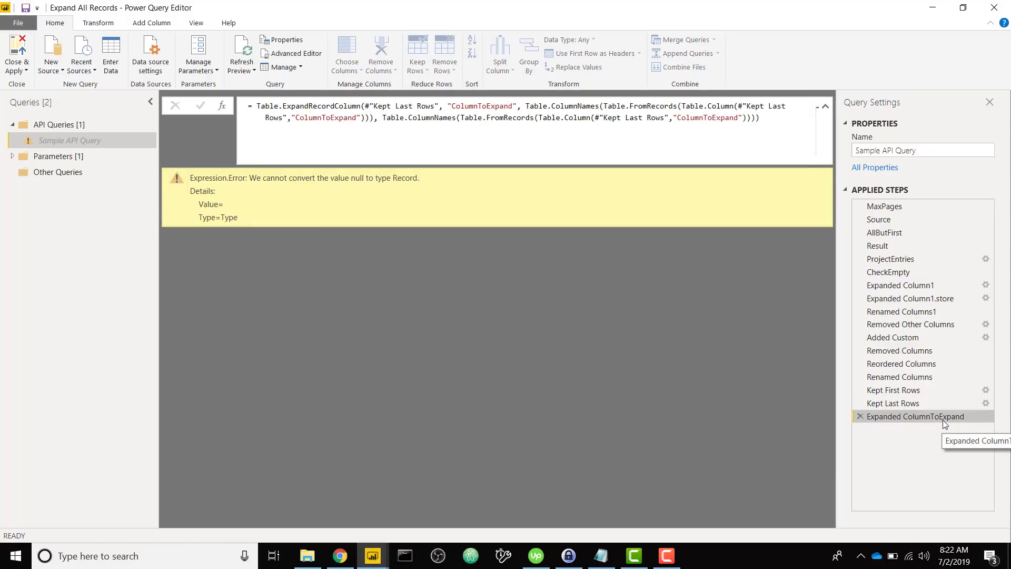
pyautogui.click(922, 402)
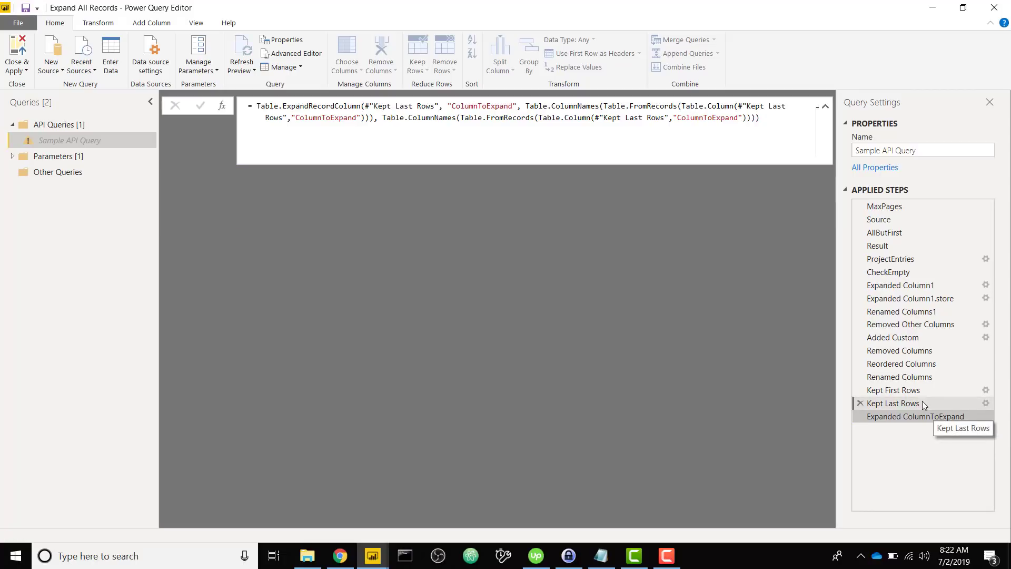
pyautogui.click(919, 417)
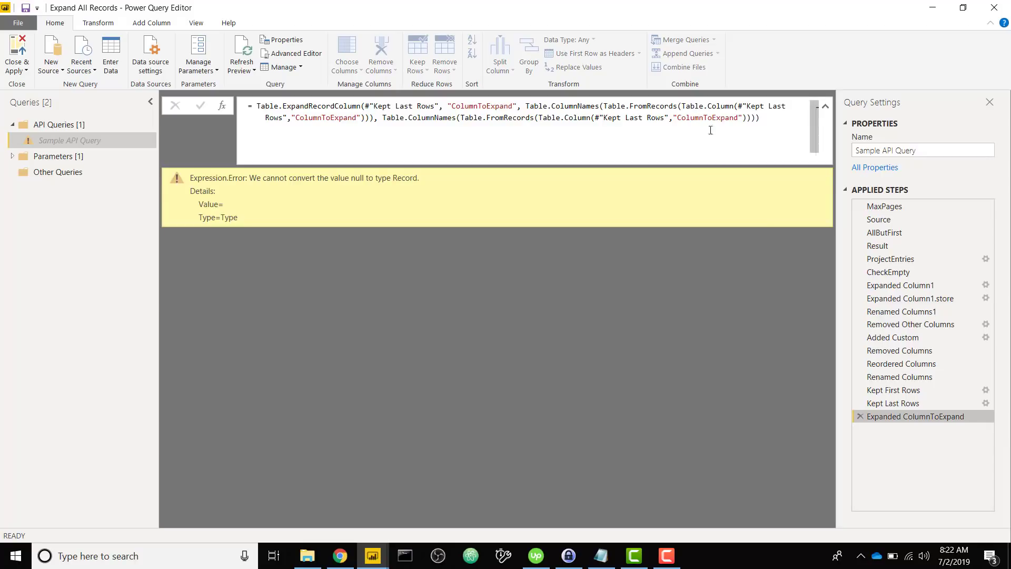
# - Wrap the first list's Table.Column in List.Select(..., each _ <> null and _ <> "")
pyautogui.click(681, 107)
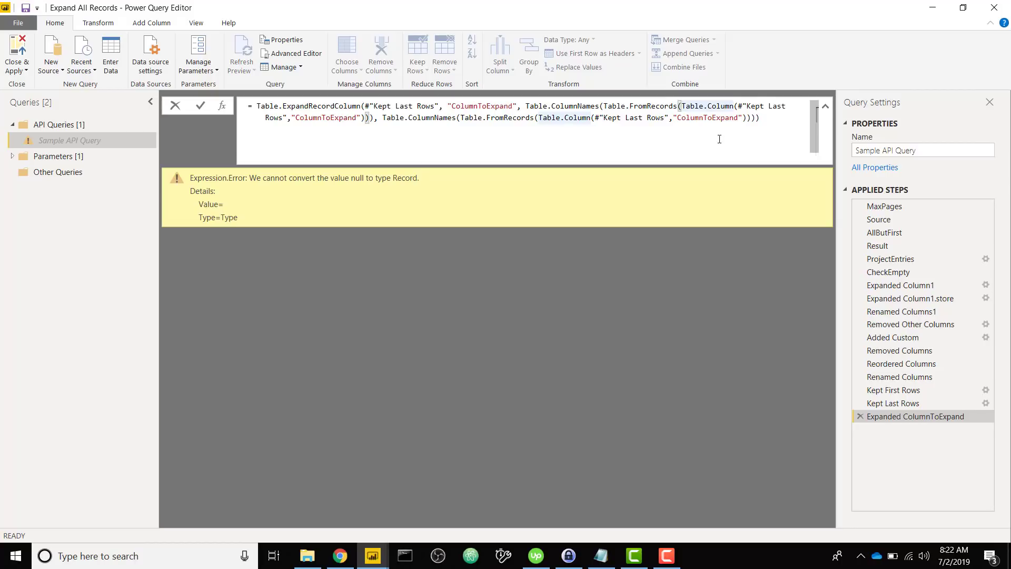
pyautogui.write('List ')
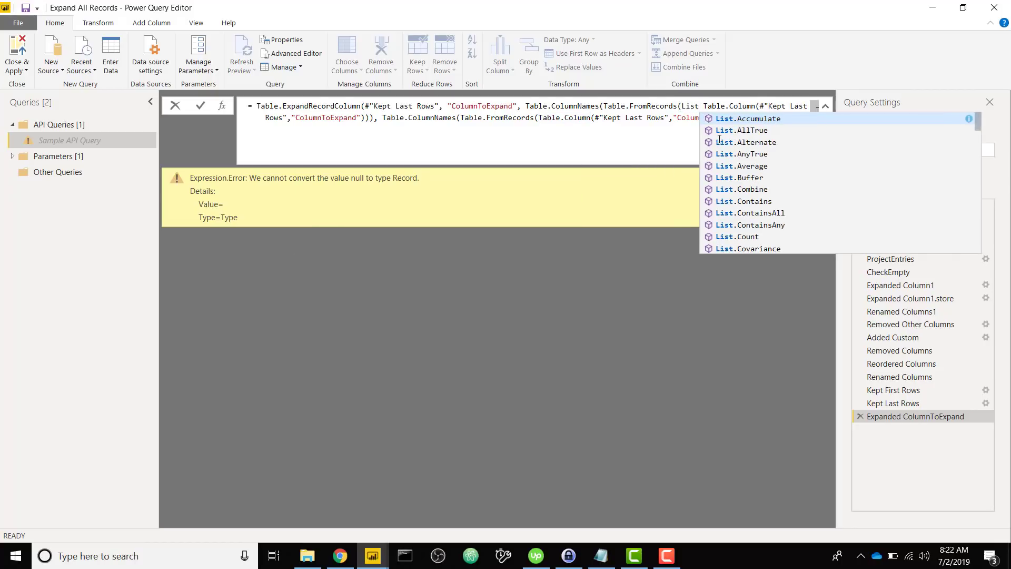
pyautogui.write('.Select')
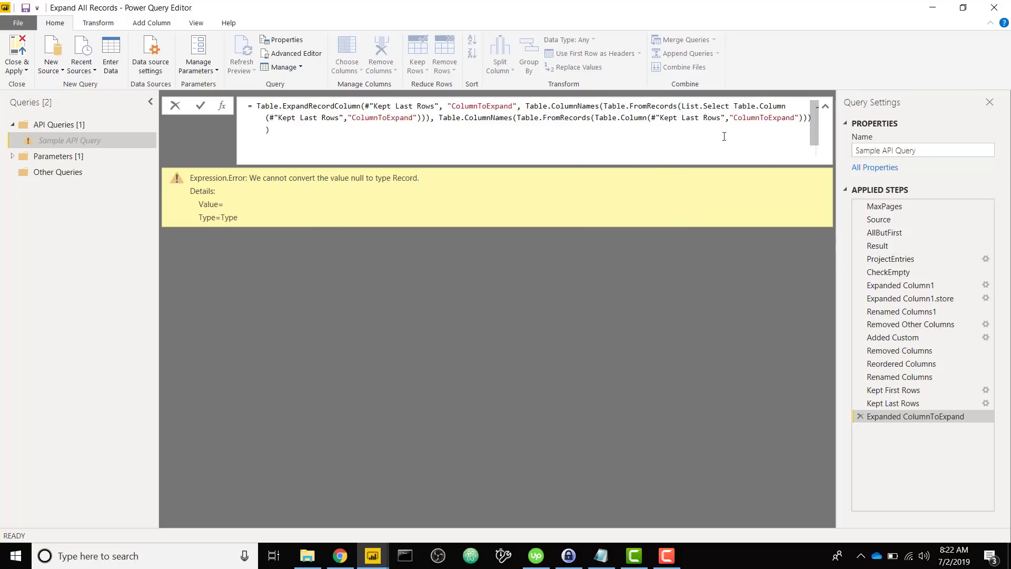
pyautogui.write('(')
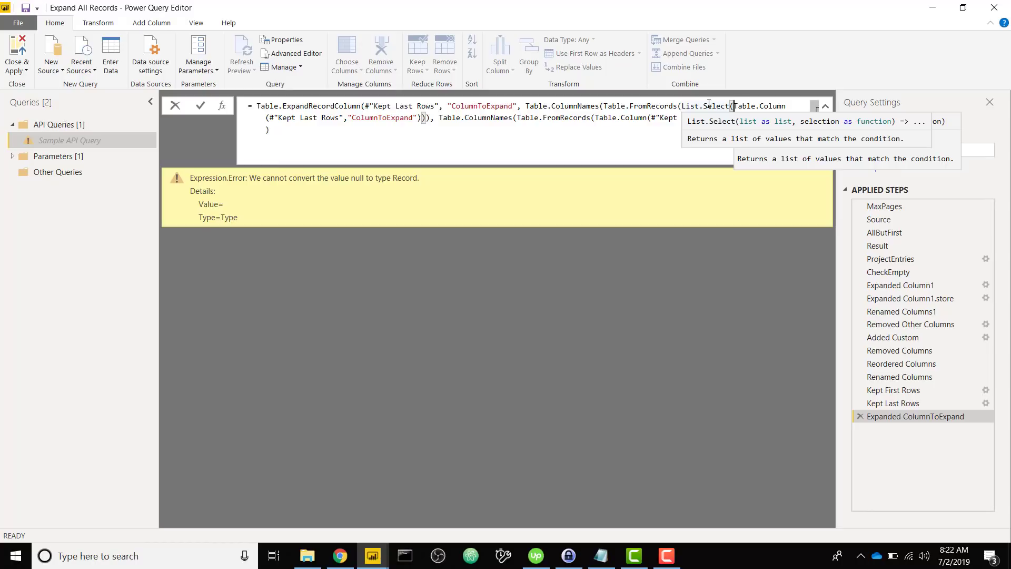
pyautogui.moveTo(722, 117)
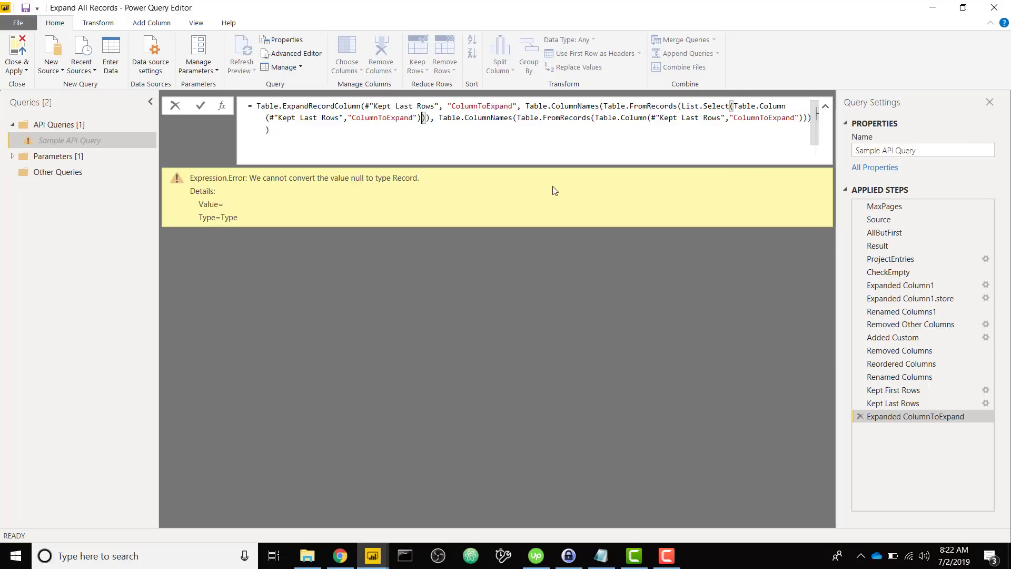
pyautogui.write(',')
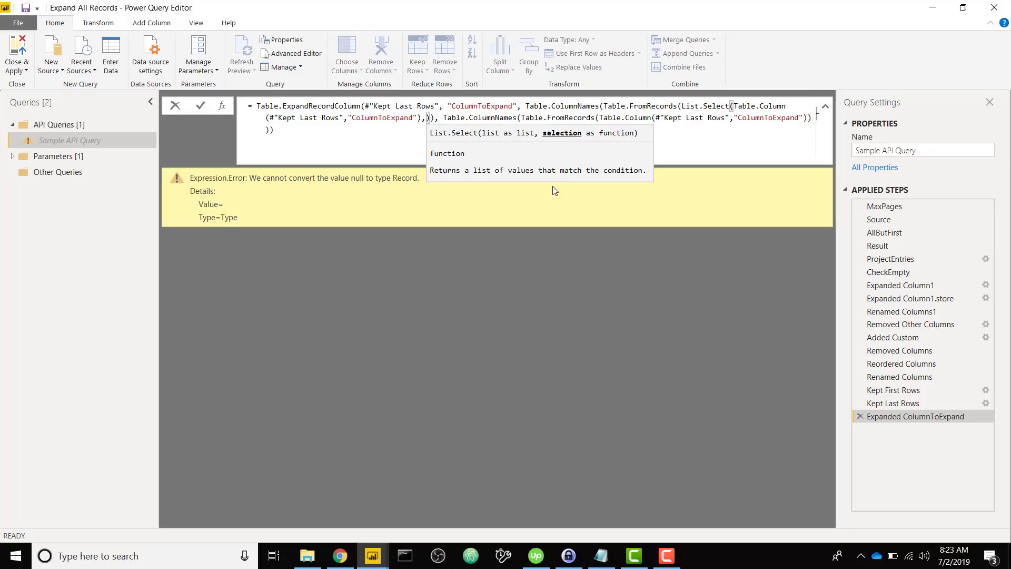
pyautogui.write('each _')
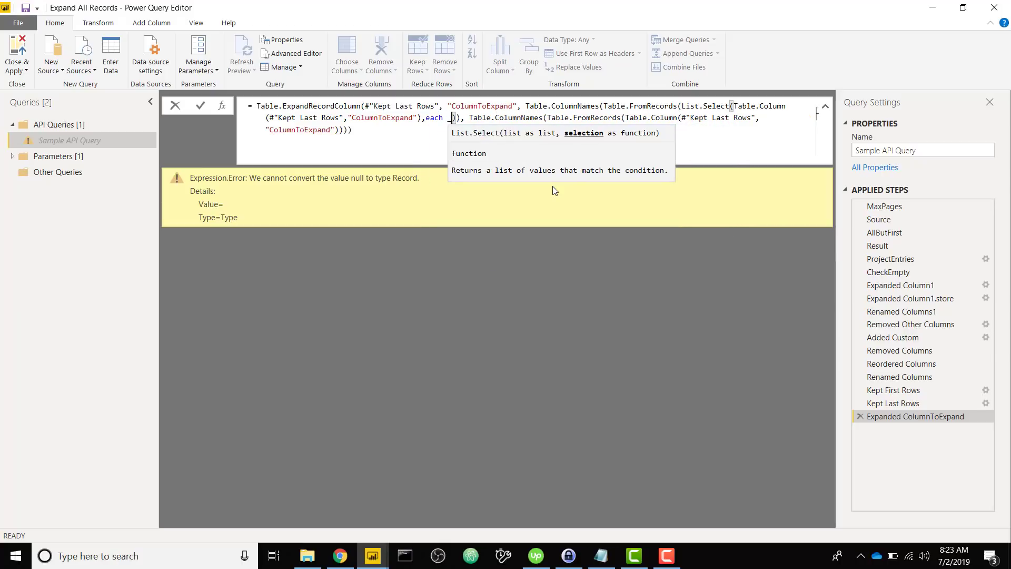
pyautogui.write(' <> n')
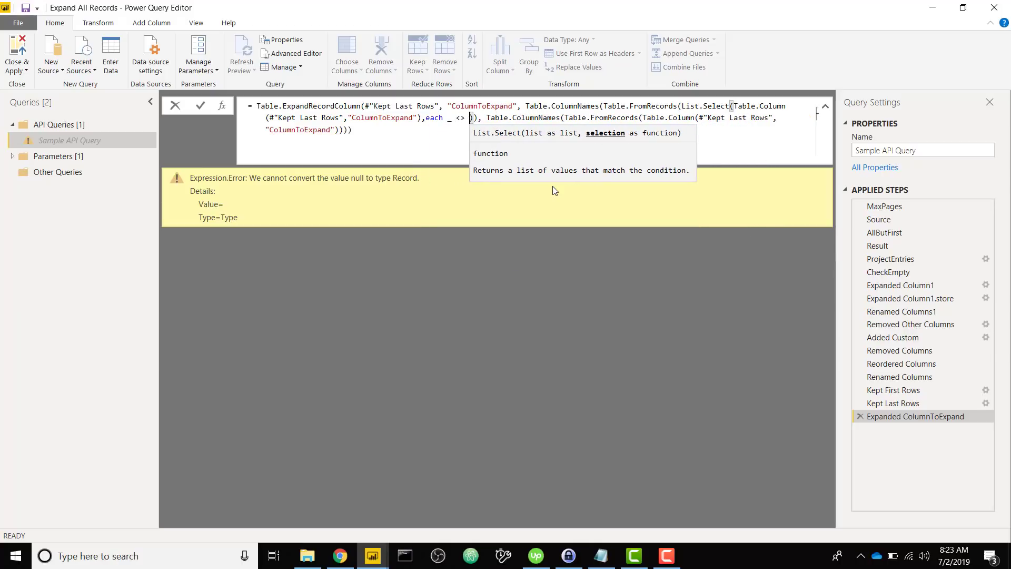
pyautogui.write('ull and')
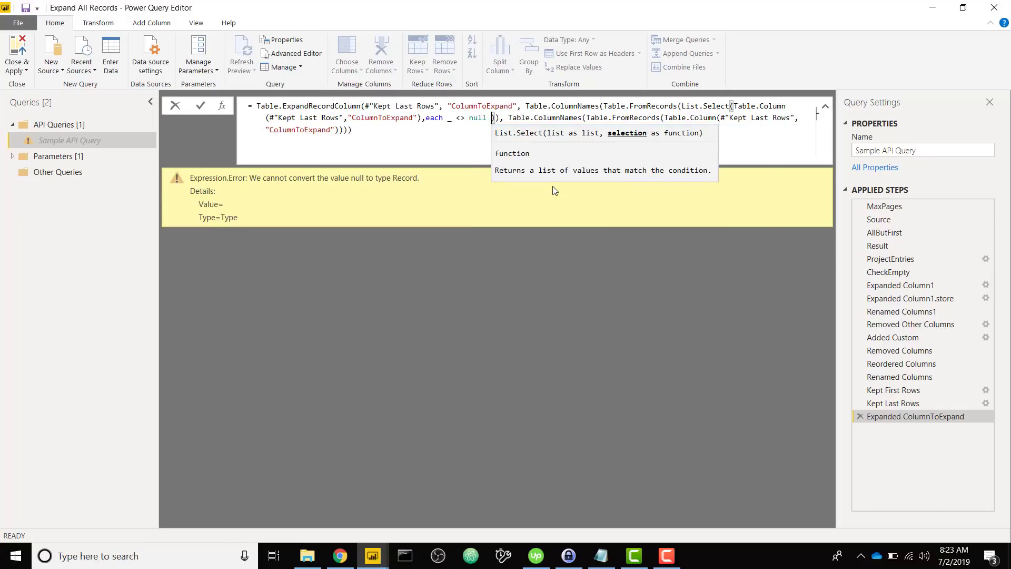
pyautogui.write(' _ <> ')
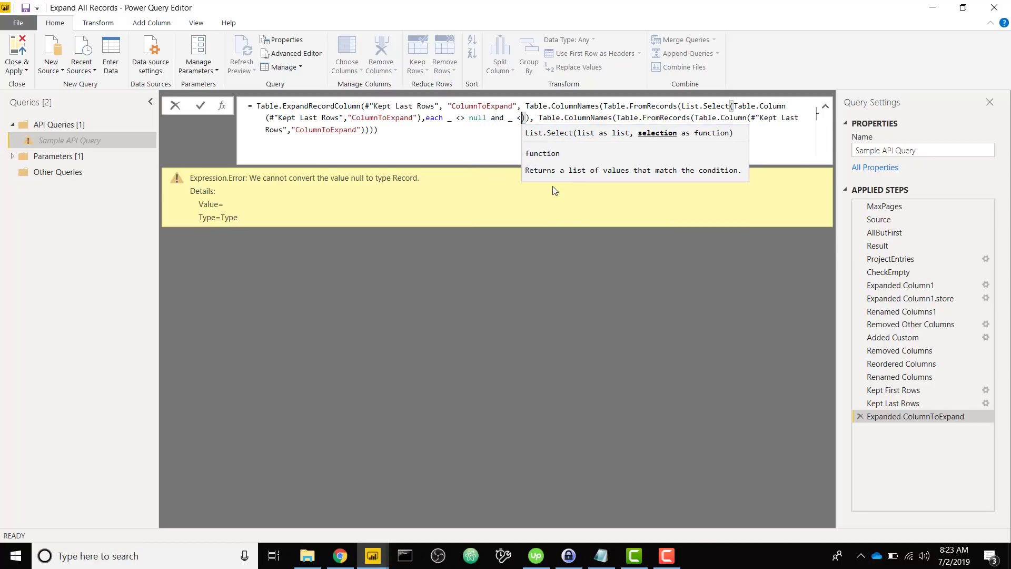
pyautogui.write('""')
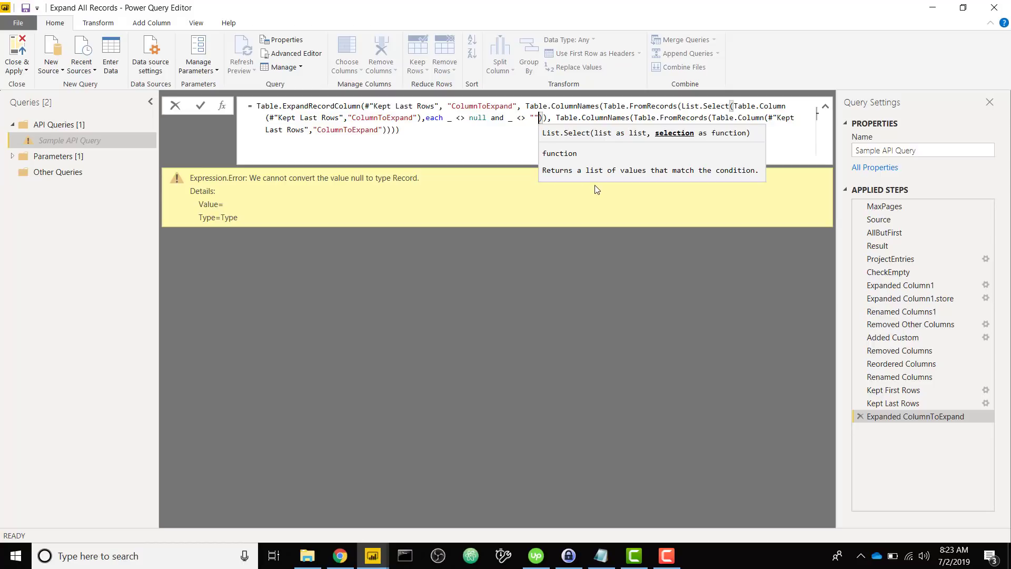
pyautogui.press('Right')
pyautogui.press('Right')
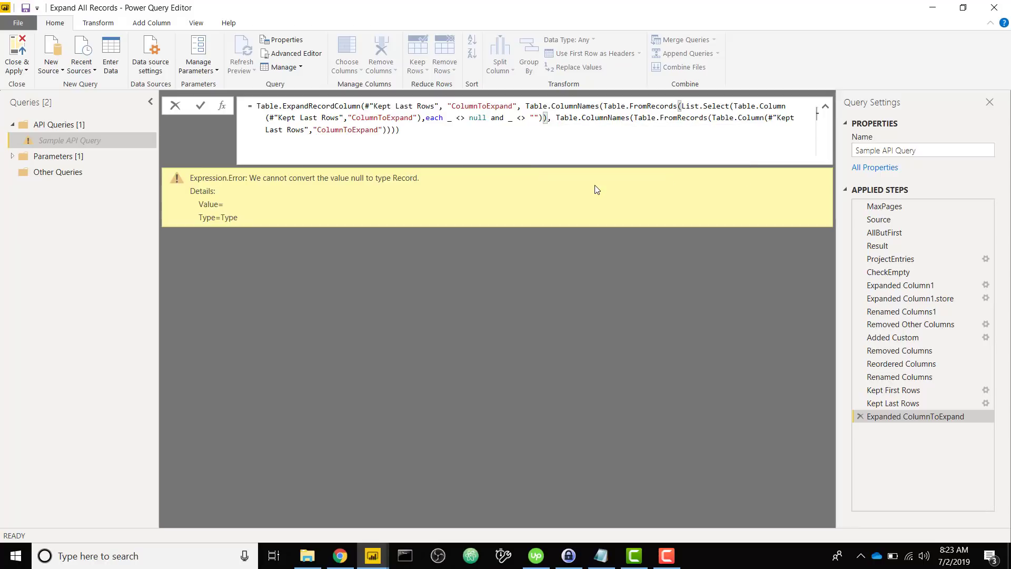
pyautogui.write(')')
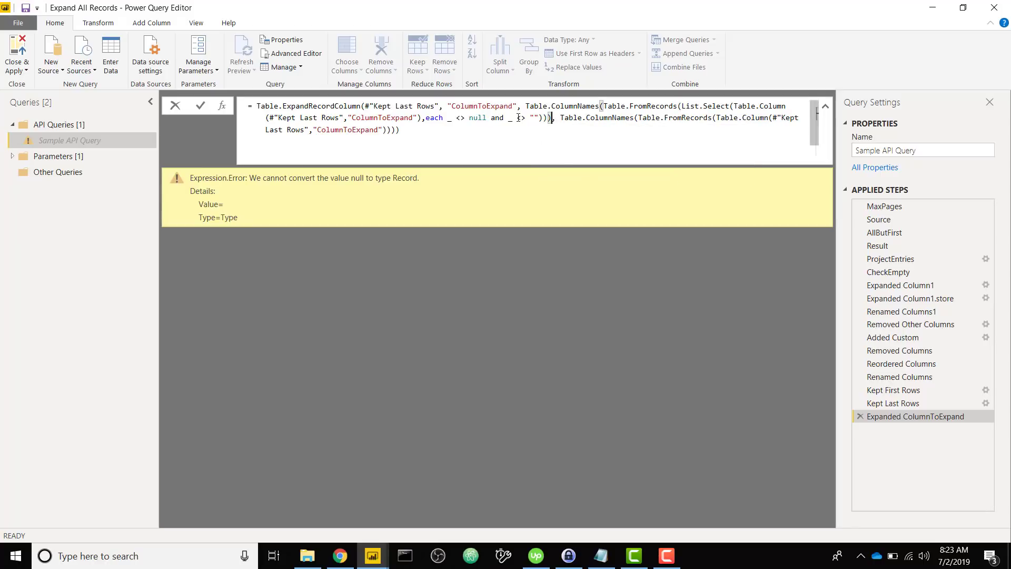
pyautogui.moveTo(528, 109); pyautogui.dragTo(551, 118)
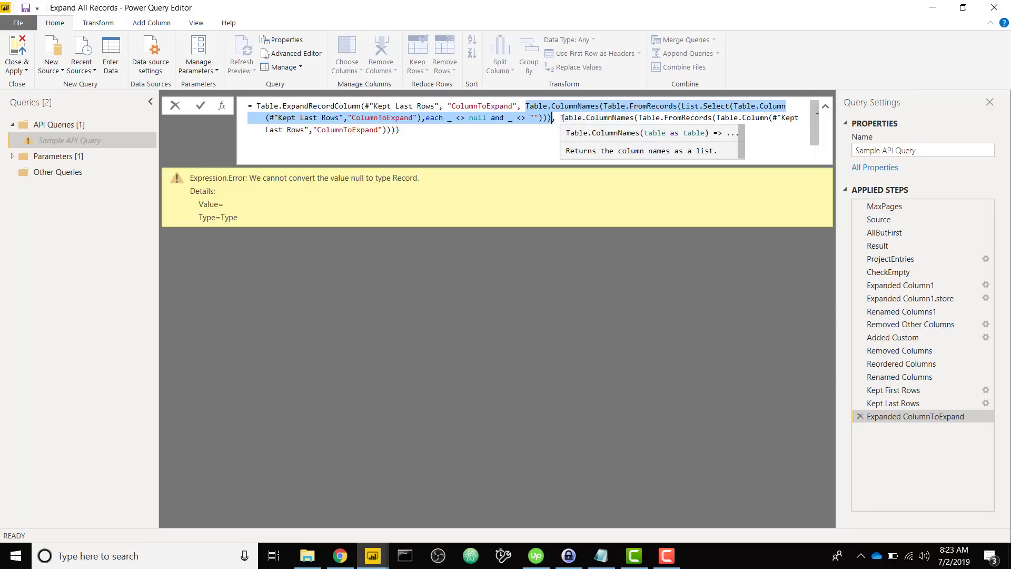
# - Insert an expand step after Kept Last Rows that expands all ColumnToExpand fields
pyautogui.click(890, 403)
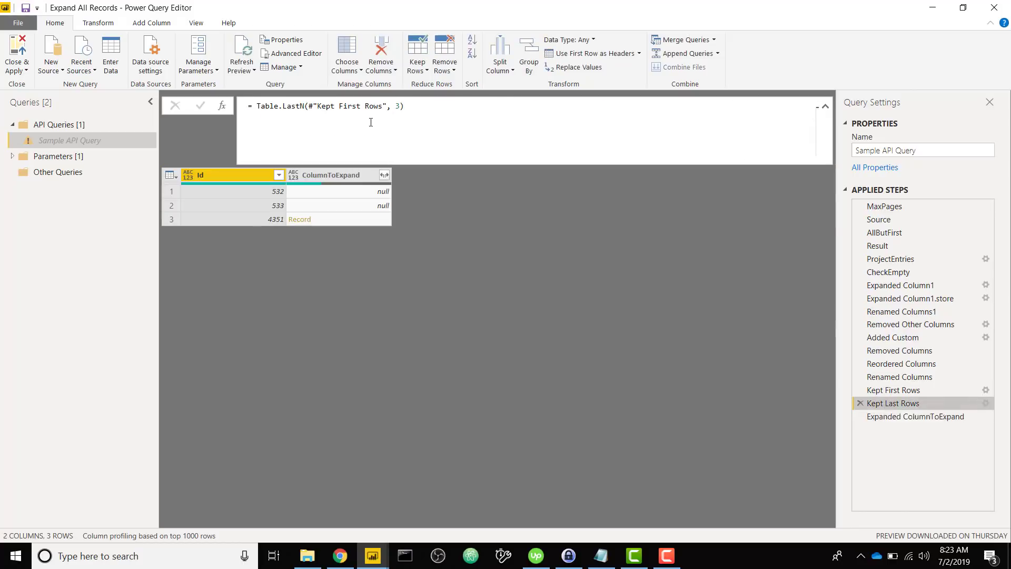
pyautogui.click(387, 176)
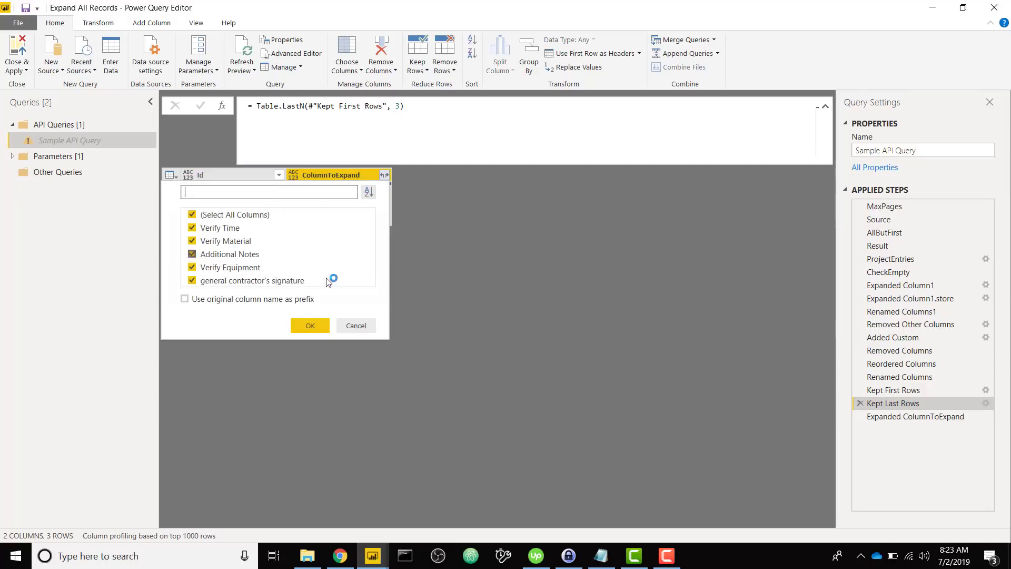
pyautogui.click(310, 326)
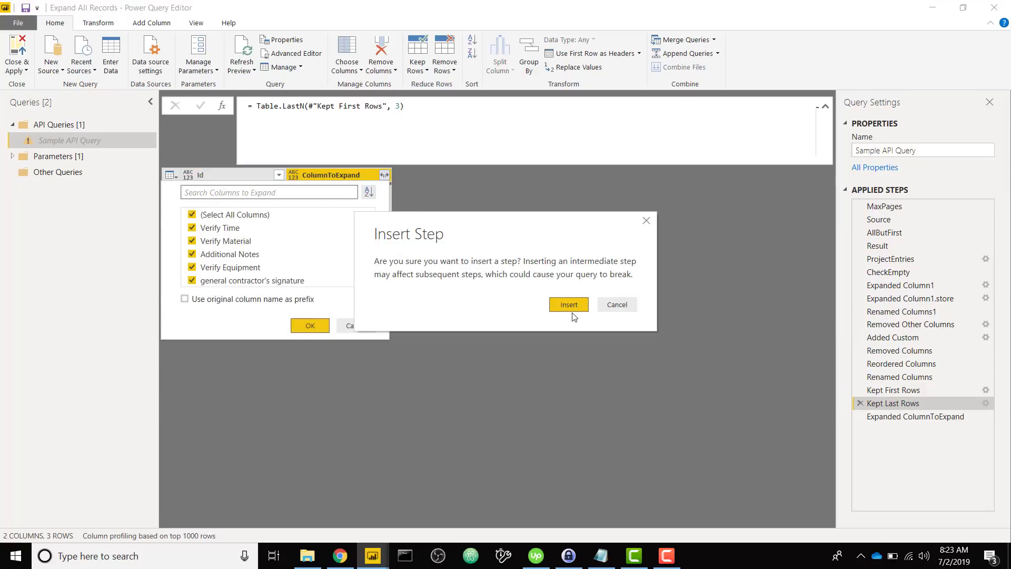
pyautogui.click(568, 305)
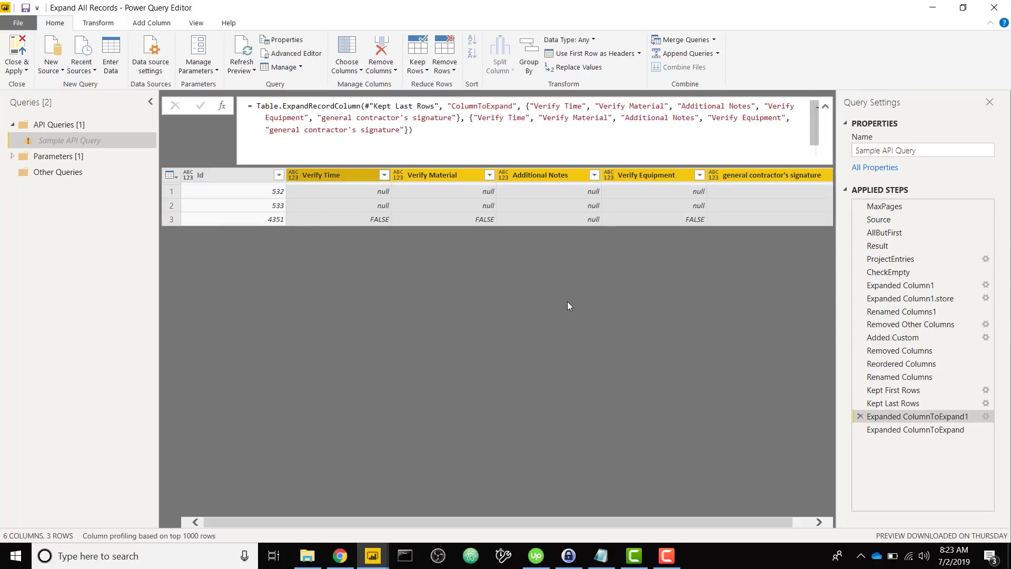
# - Replace its formula with the column-names test formula, then trim it to the List.Select part
pyautogui.moveTo(445, 132); pyautogui.dragTo(252, 83)
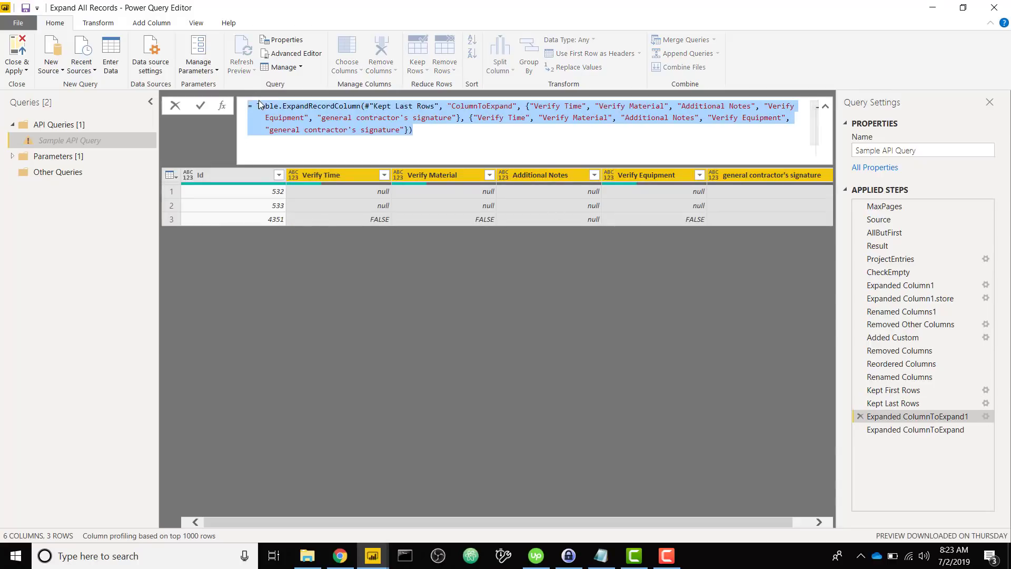
pyautogui.write('= Table.ColumnNames(Table.FromRecords(List.Select(Table.Column(#"Kept Last Rows","ColumnToExpand"),each _ <> null and _ <> "")))')
pyautogui.press('Return')
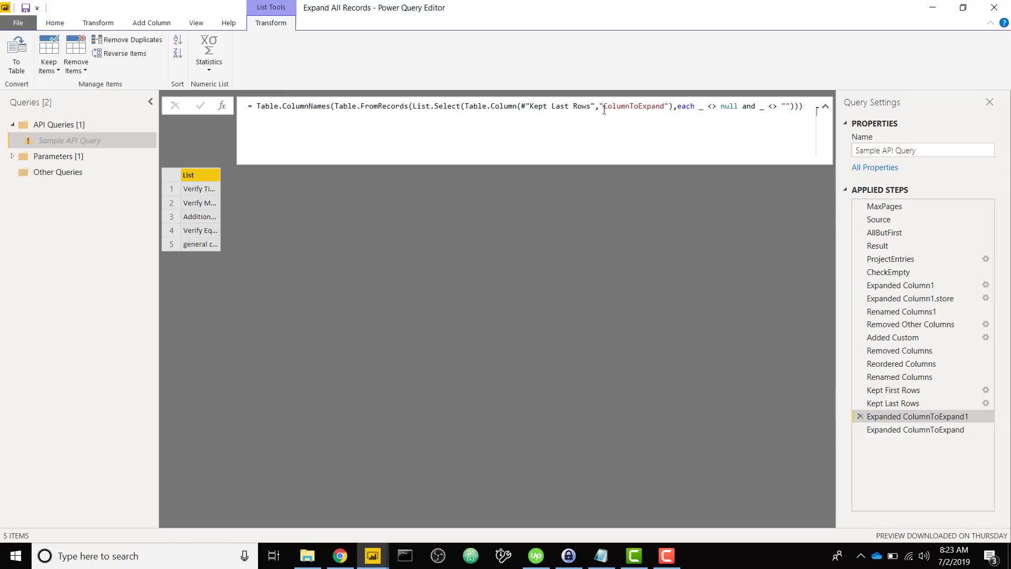
pyautogui.click(414, 107)
pyautogui.moveTo(414, 107); pyautogui.dragTo(256, 107)
pyautogui.press('BackSpace')
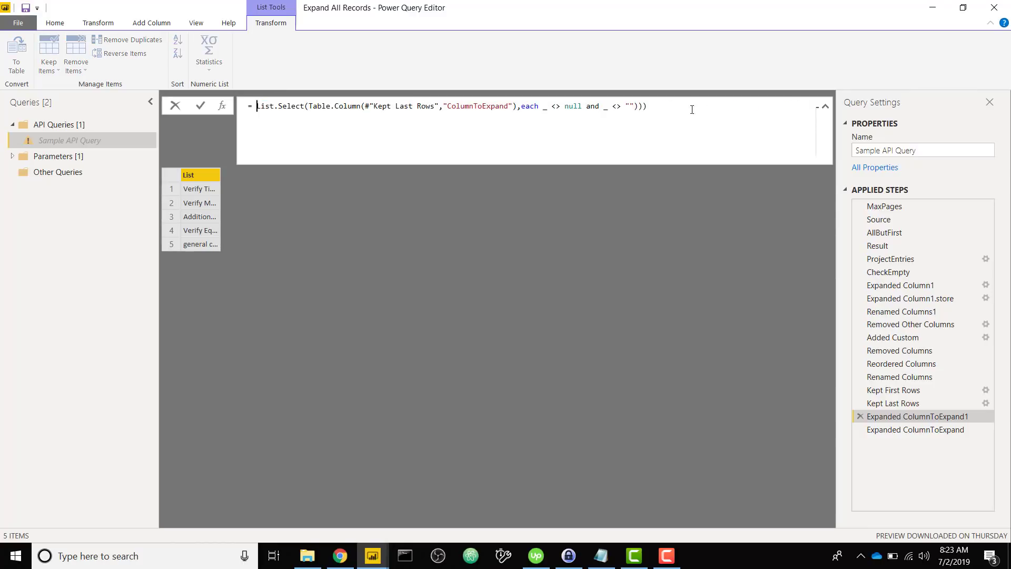
pyautogui.press('BackSpace')
pyautogui.press('BackSpace')
pyautogui.press('Return')
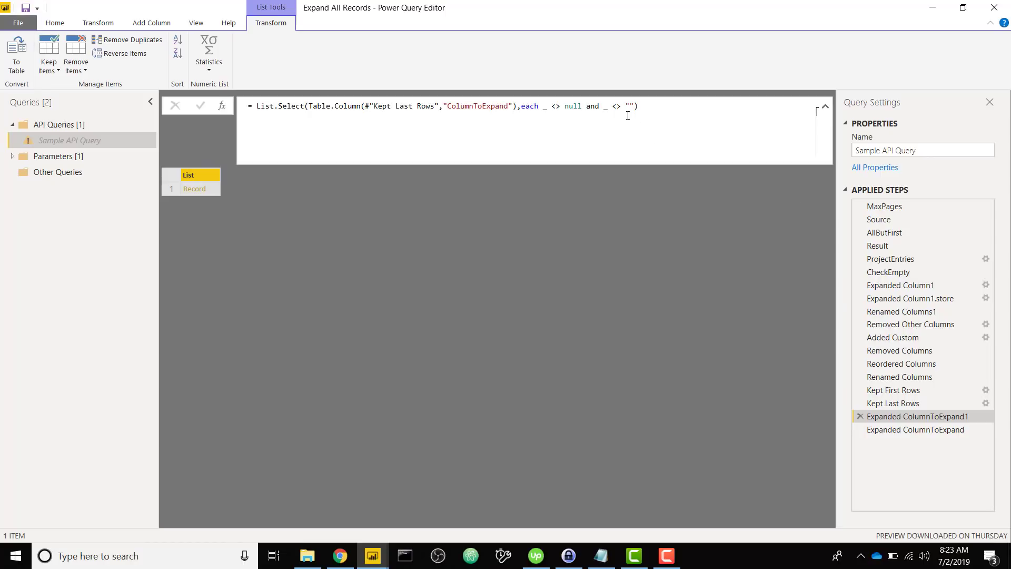
# - Delete the temporary Expanded ColumnToExpand1 test step after comparing it with Kept Last Rows
pyautogui.click(918, 407)
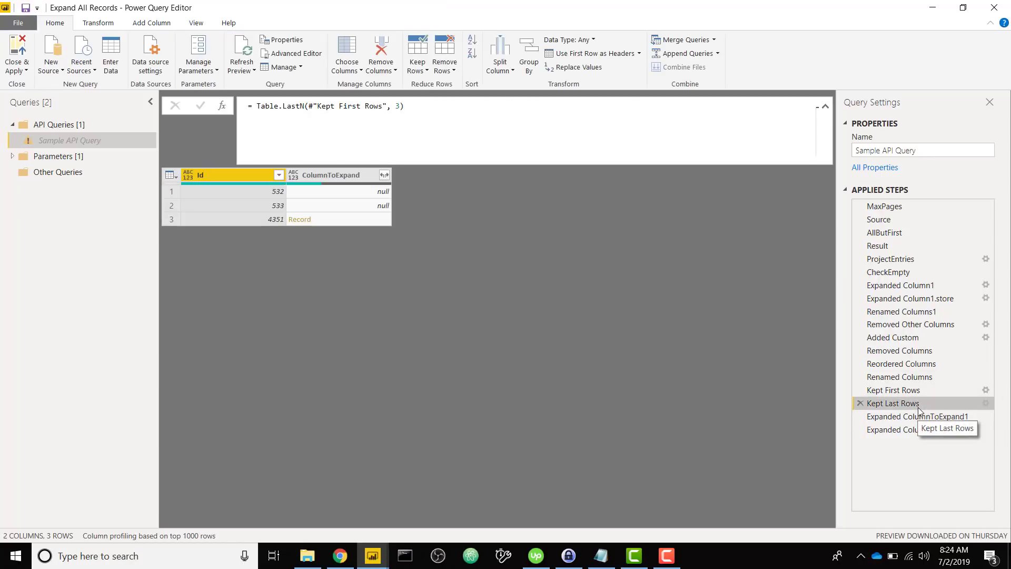
pyautogui.click(917, 416)
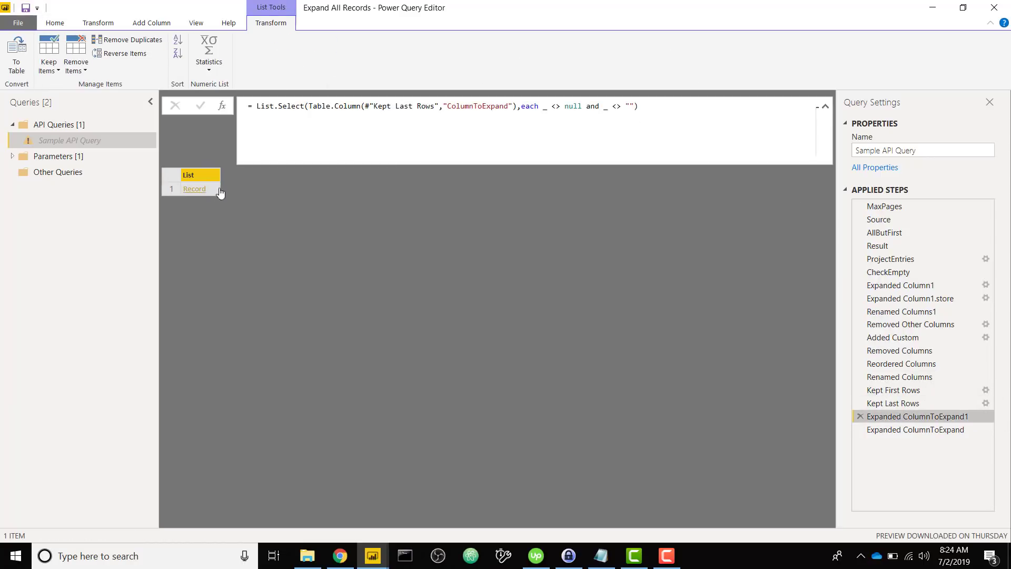
pyautogui.click(860, 416)
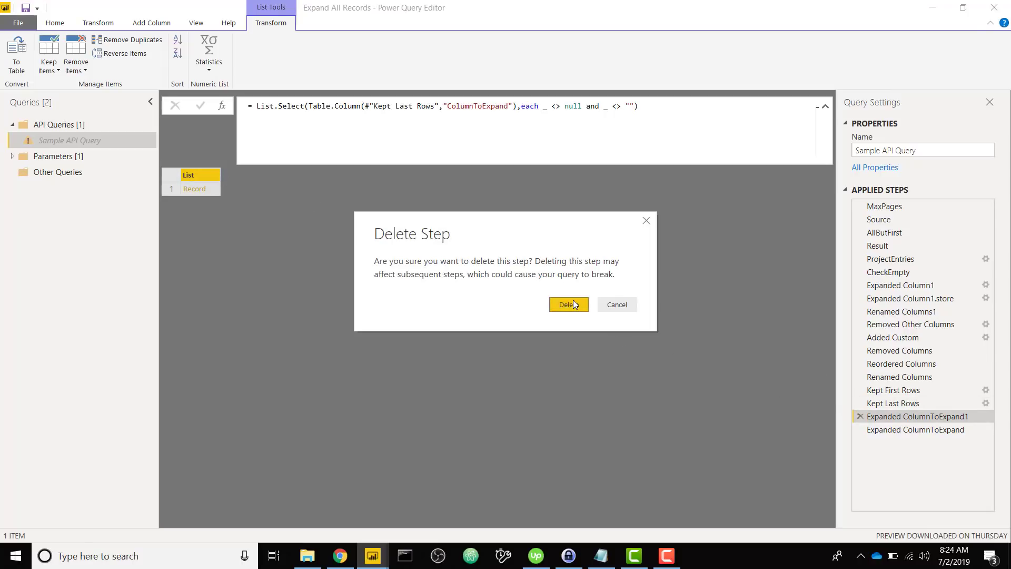
pyautogui.click(573, 300)
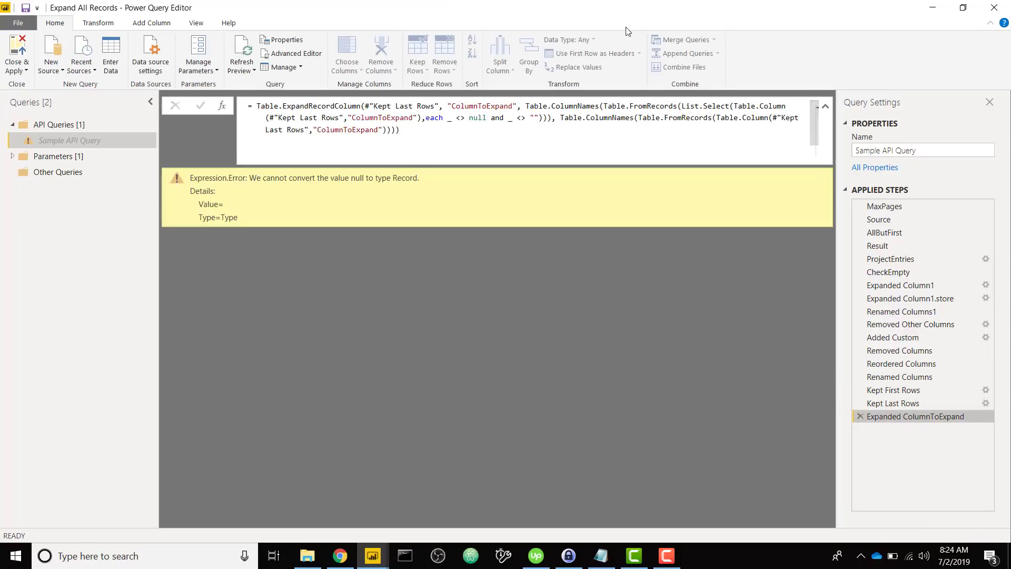
# - Replace the expand formula's last argument with the null-filtered List.Select column-names expression
pyautogui.click(526, 135)
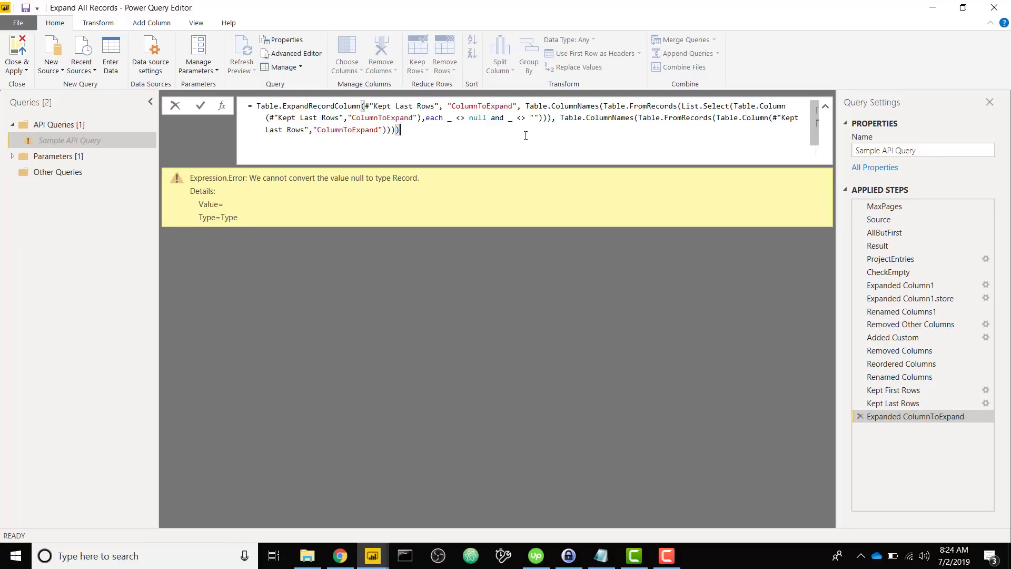
pyautogui.click(527, 106)
pyautogui.moveTo(533, 111); pyautogui.dragTo(552, 118)
pyautogui.hotkey('ctrl', 'c')
pyautogui.click(559, 117)
pyautogui.hotkey('ctrl', 'shift', 'End')
pyautogui.hotkey('ctrl', 'v')
pyautogui.write('))')
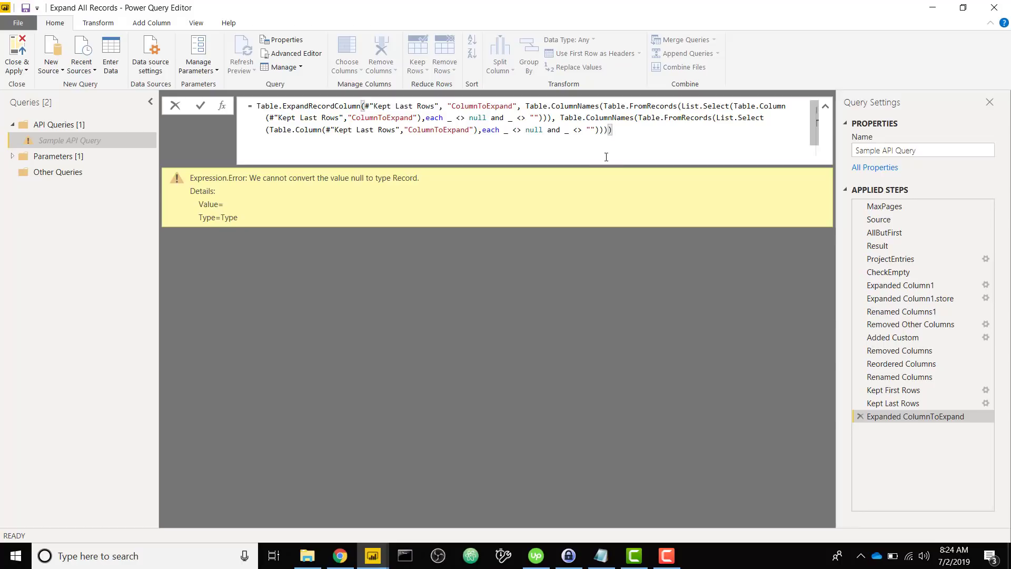
pyautogui.press('Return')
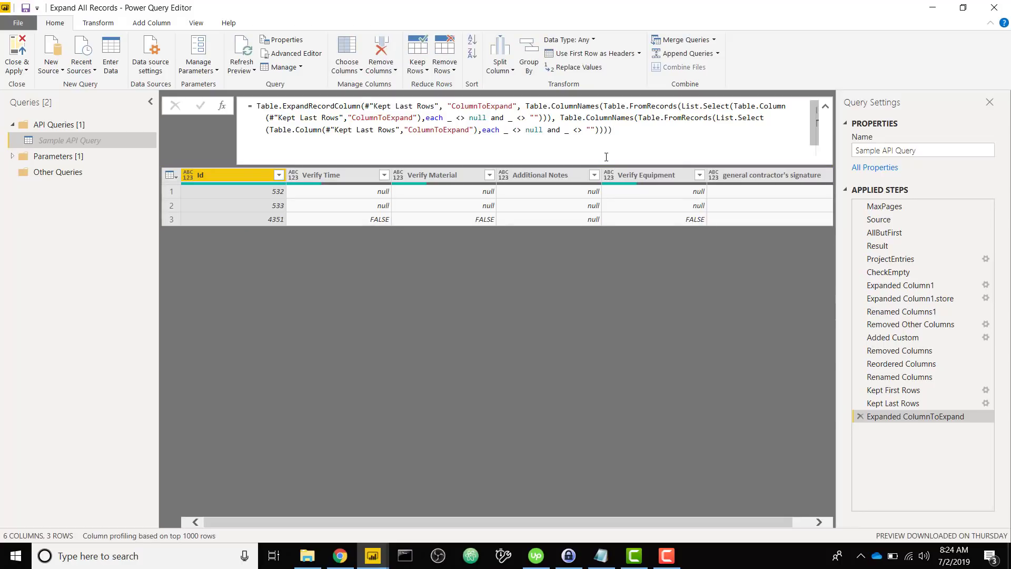
pyautogui.click(894, 404)
pyautogui.click(930, 417)
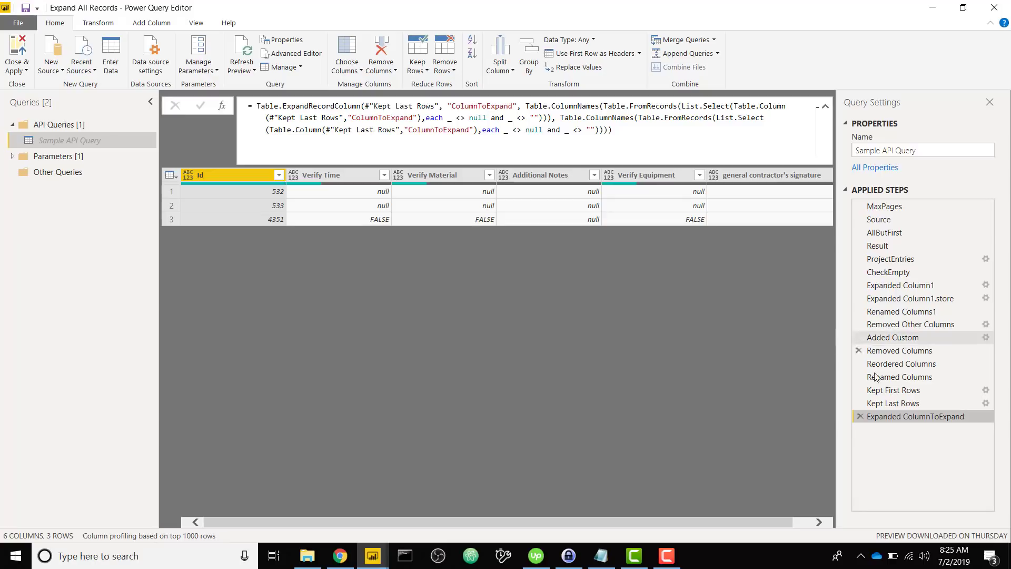
# - Change the Kept First Rows step from 6 to 5 rows
pyautogui.click(876, 390)
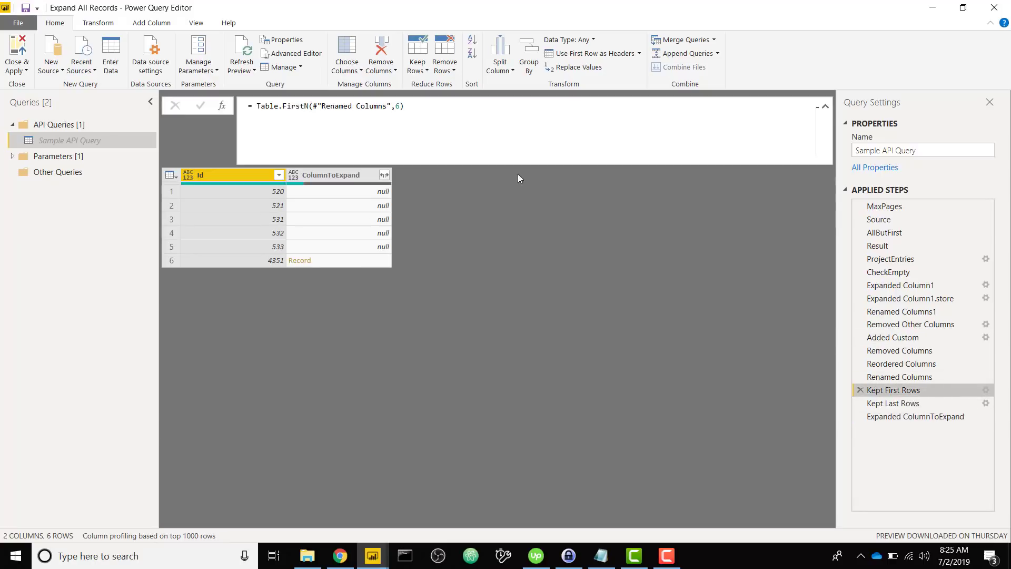
pyautogui.click(402, 107)
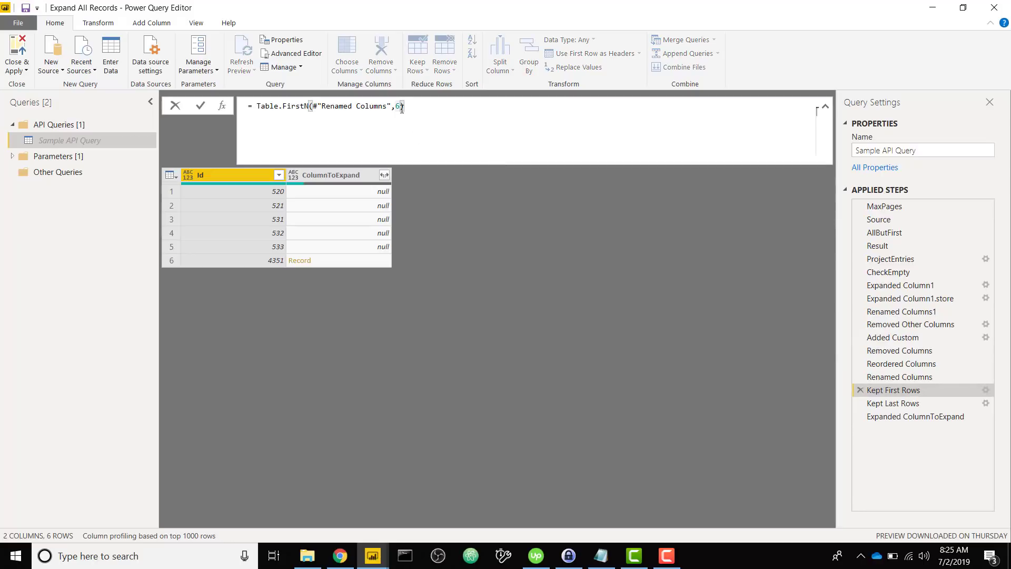
pyautogui.press('BackSpace')
pyautogui.write('5')
pyautogui.press('Return')
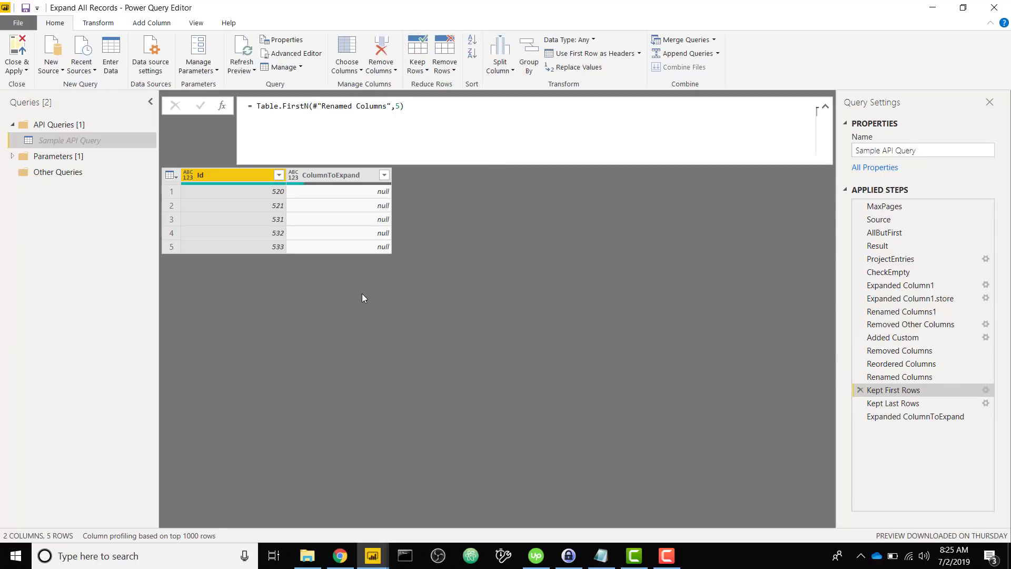
# - Delete the Kept Last Rows step and check the expand result on the null-only rows
pyautogui.click(911, 406)
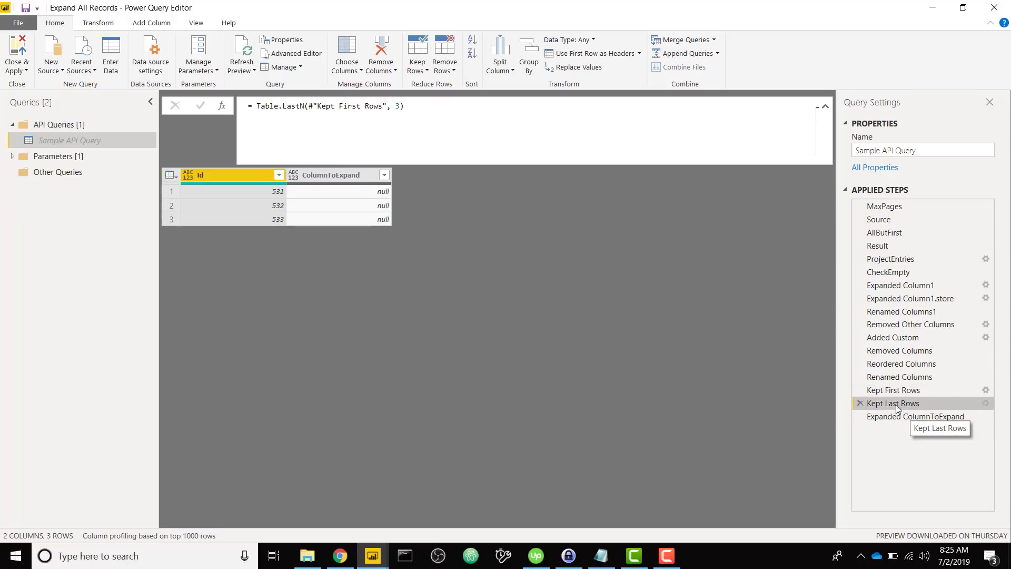
pyautogui.click(860, 404)
pyautogui.click(564, 302)
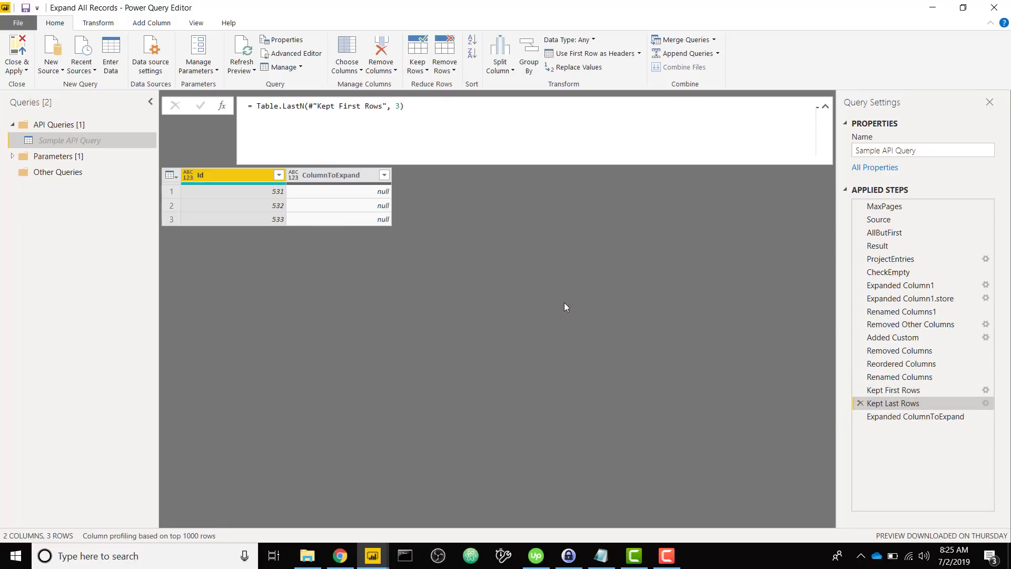
pyautogui.click(899, 390)
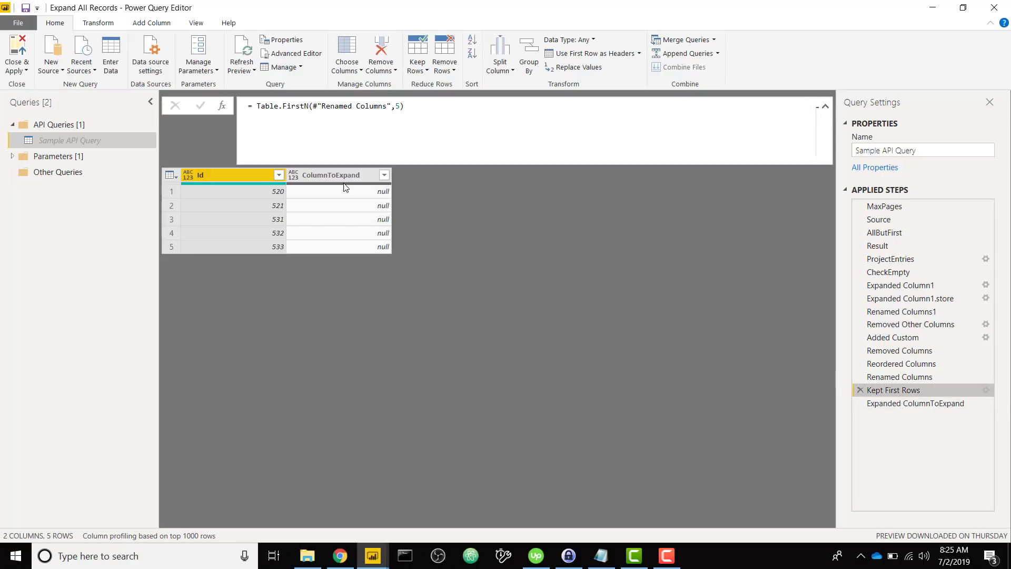
pyautogui.click(897, 404)
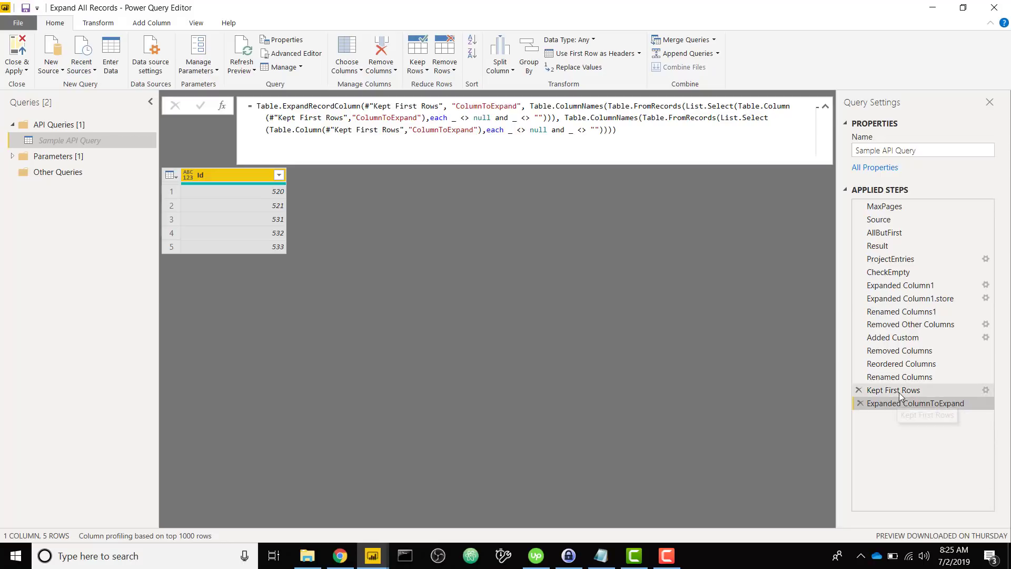
# - Delete Kept First Rows so all 11 rows expand into six columns, including Verify Time
pyautogui.click(896, 390)
pyautogui.click(860, 390)
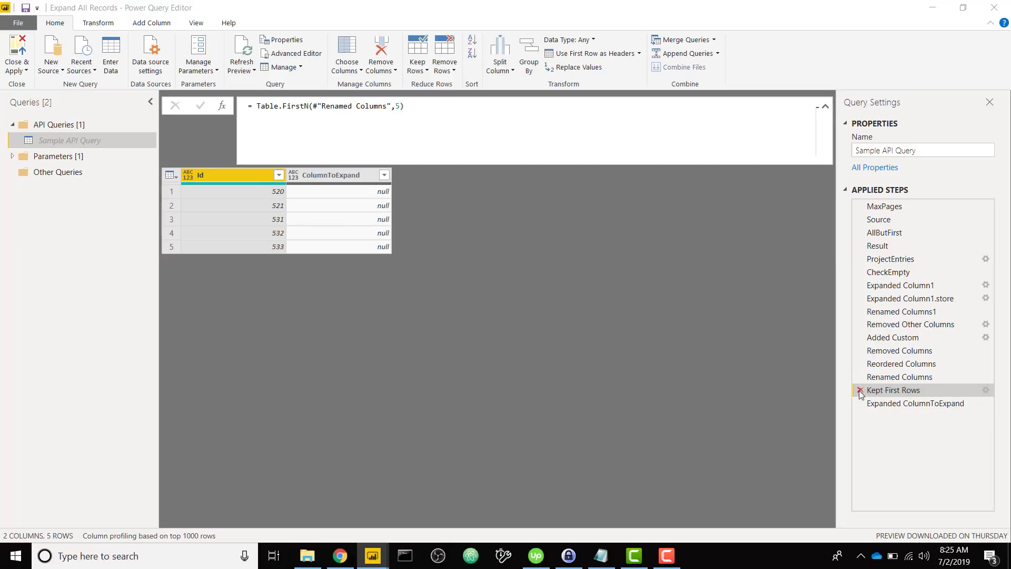
pyautogui.click(572, 306)
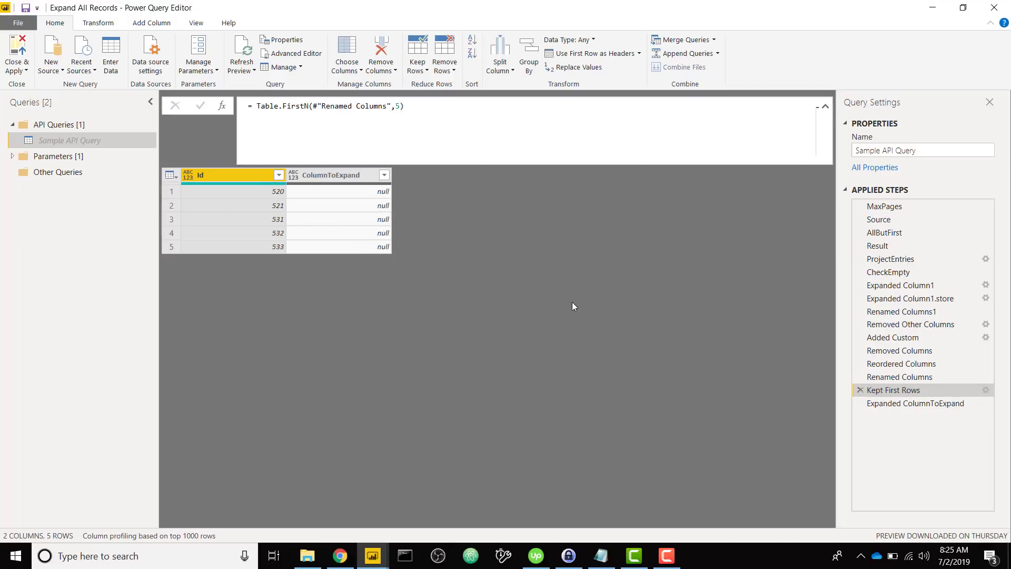
pyautogui.click(915, 378)
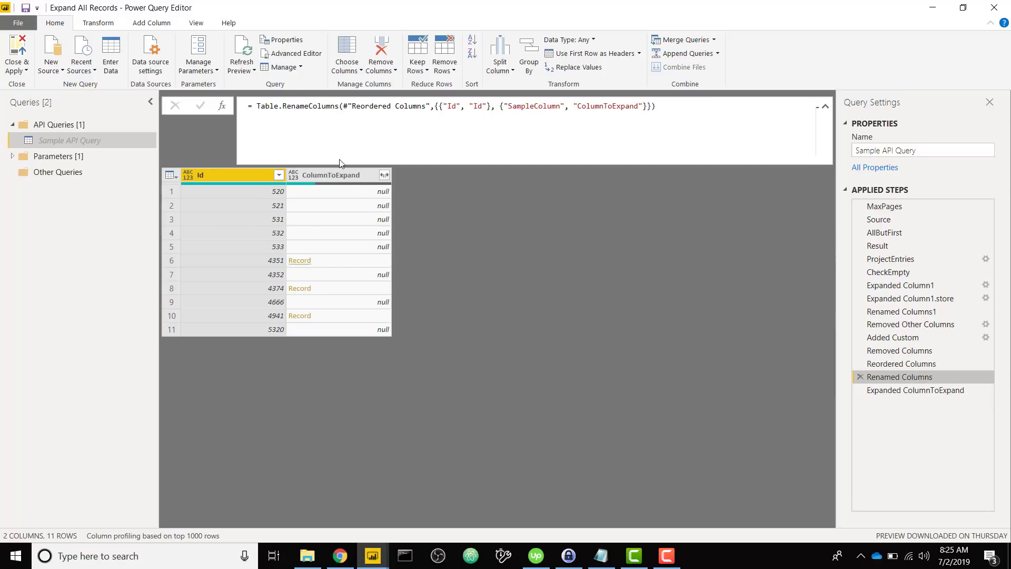
pyautogui.click(925, 392)
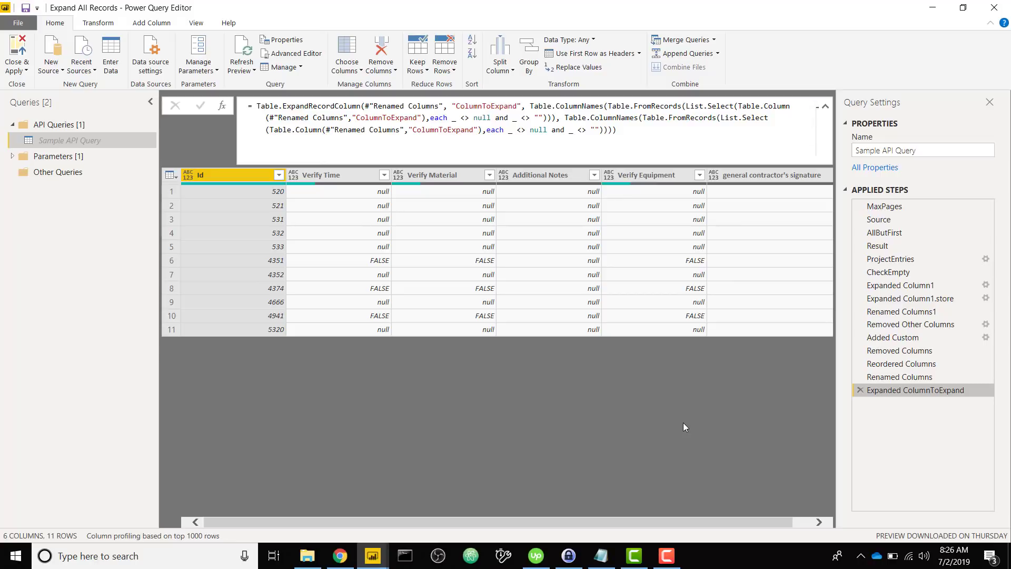